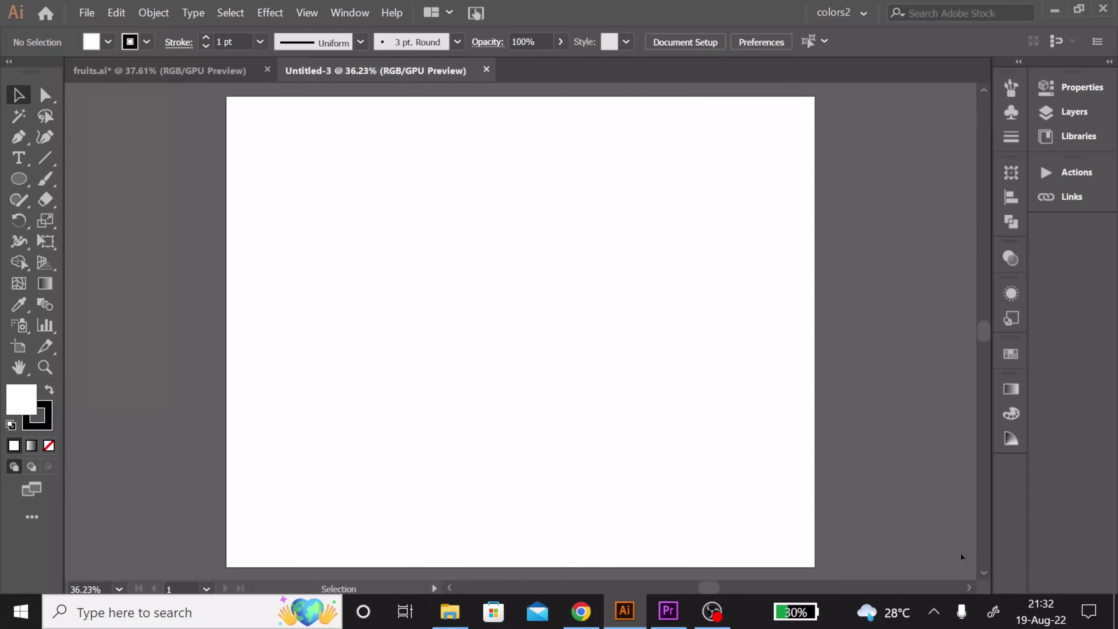
Step: Draw a large circle near the page centre with no outline
click(20, 180)
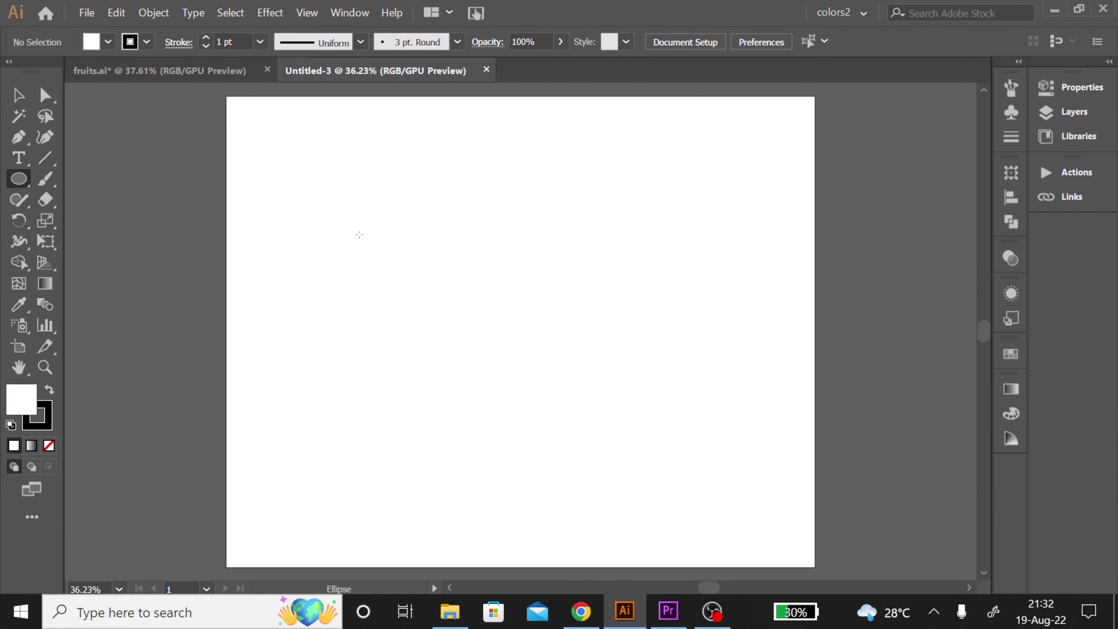
drag(412, 203, 700, 469)
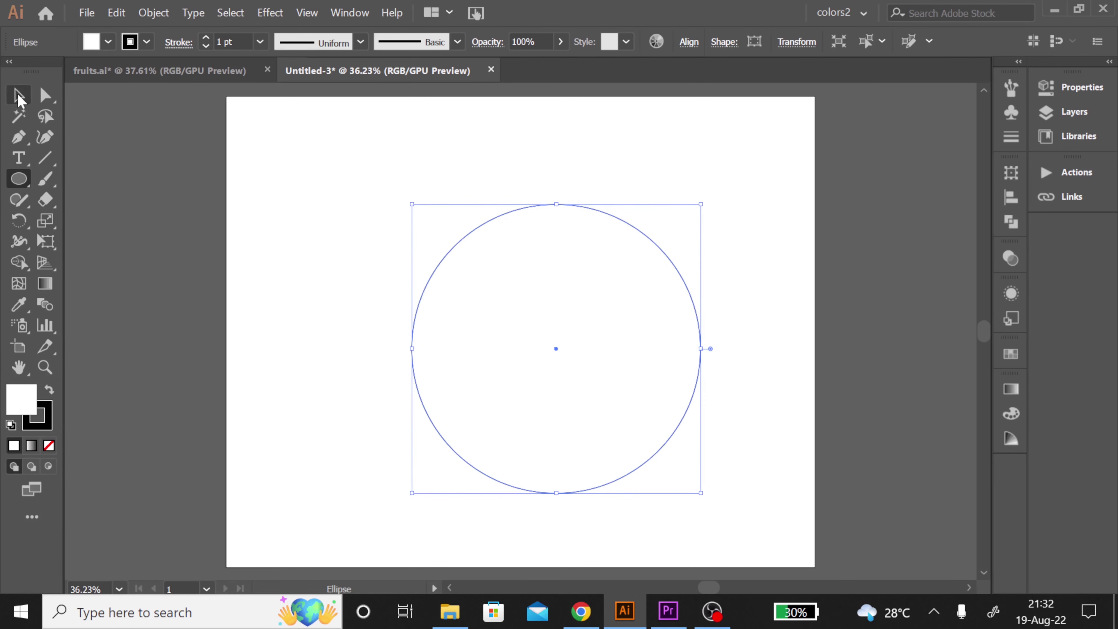
click(18, 95)
click(44, 436)
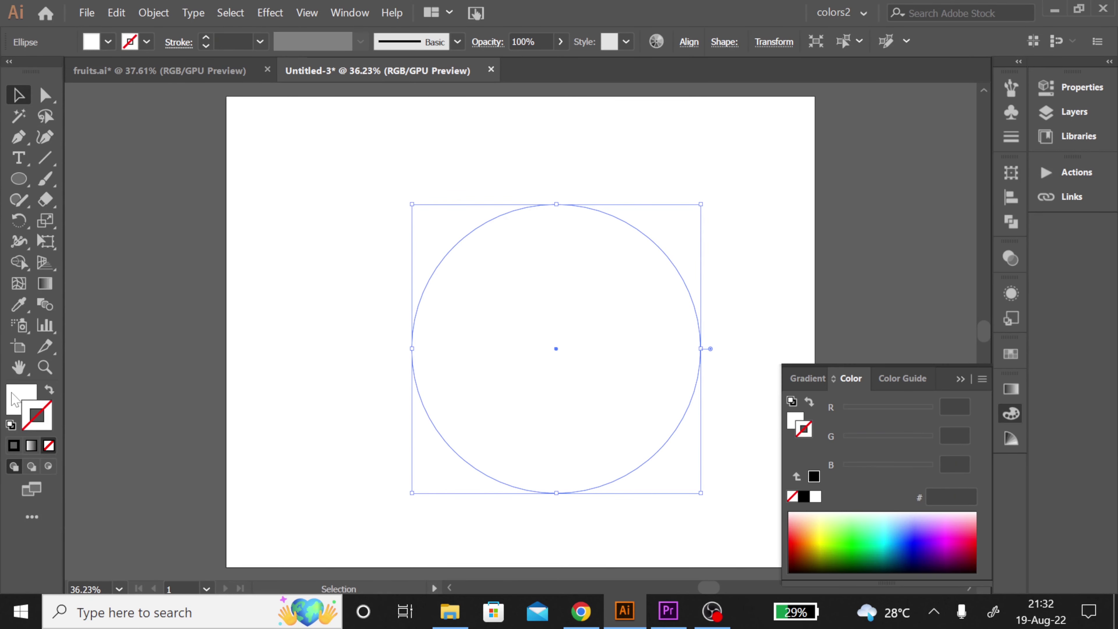
Step: Fill the circle with a white-to-black radial gradient
click(795, 419)
click(1011, 390)
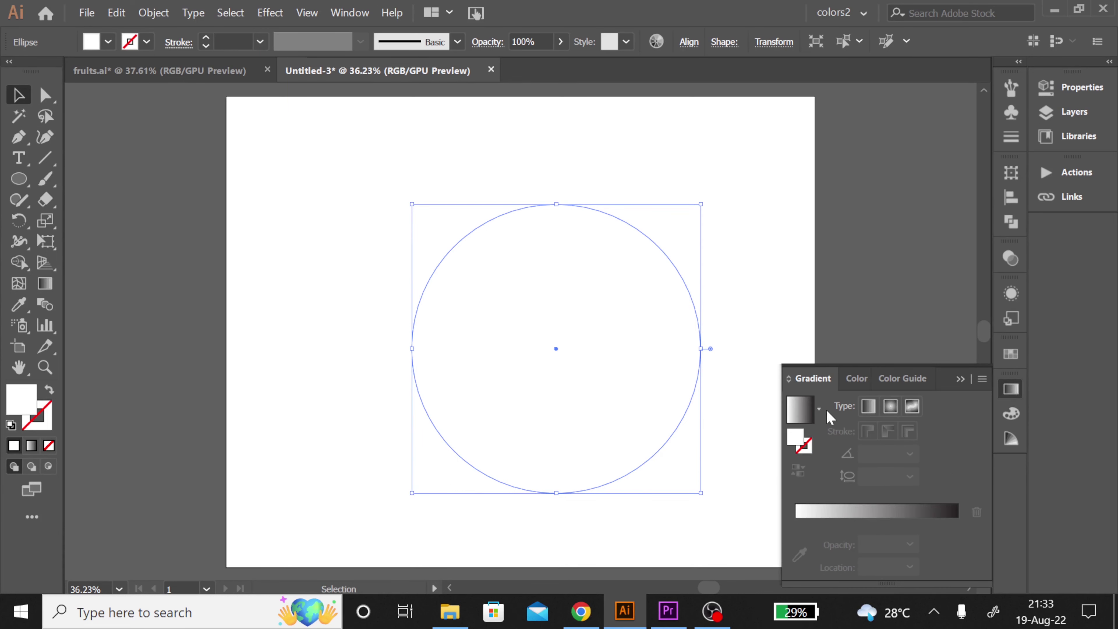
click(891, 407)
click(960, 357)
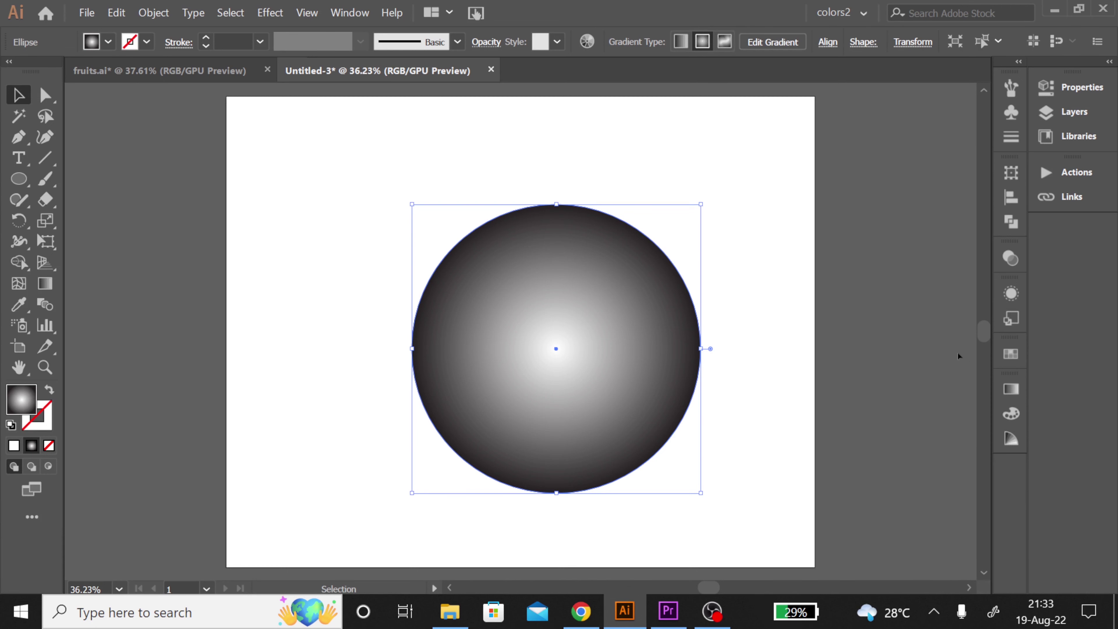
Step: Expand the circle's radial gradient into a gradient mesh, keeping Fill
click(153, 12)
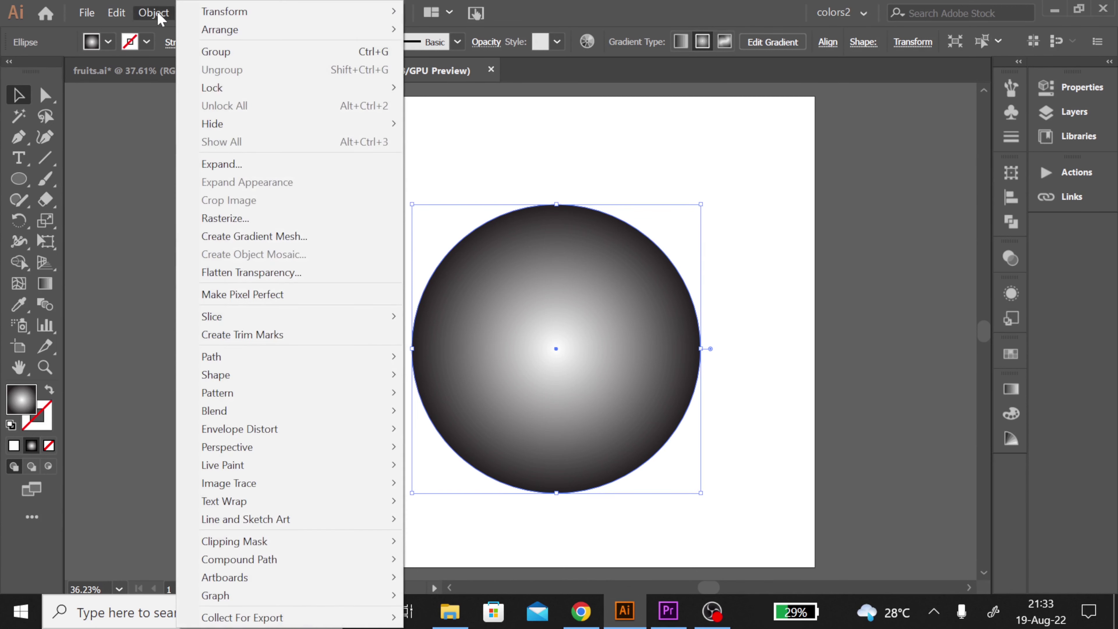
click(266, 165)
click(782, 497)
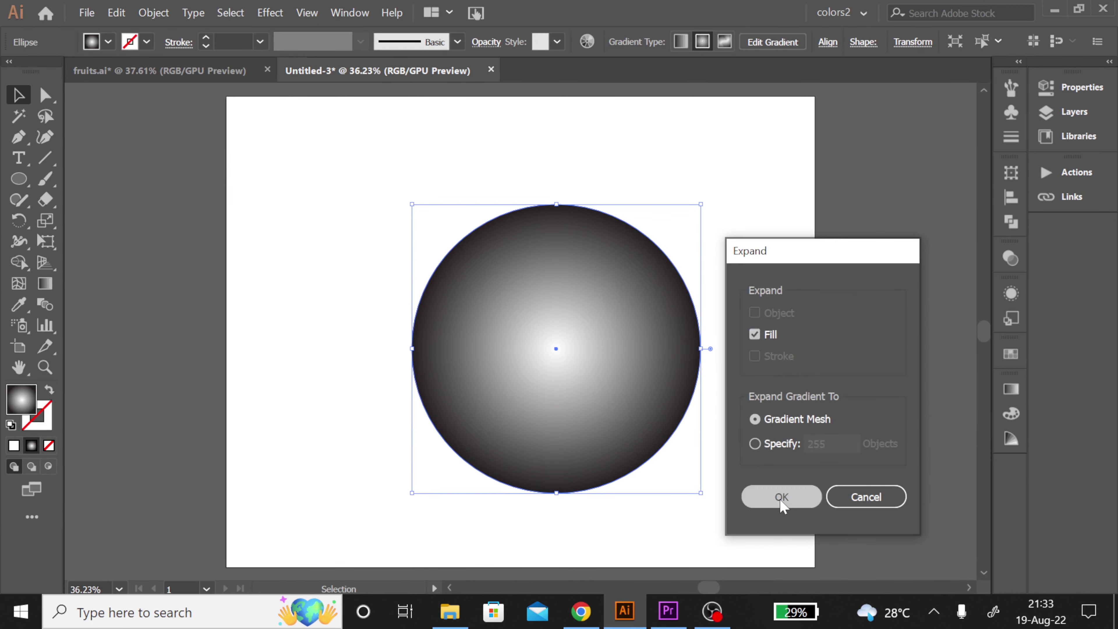
Step: Ungroup the expanded mesh and release its clipping mask
right_click(519, 313)
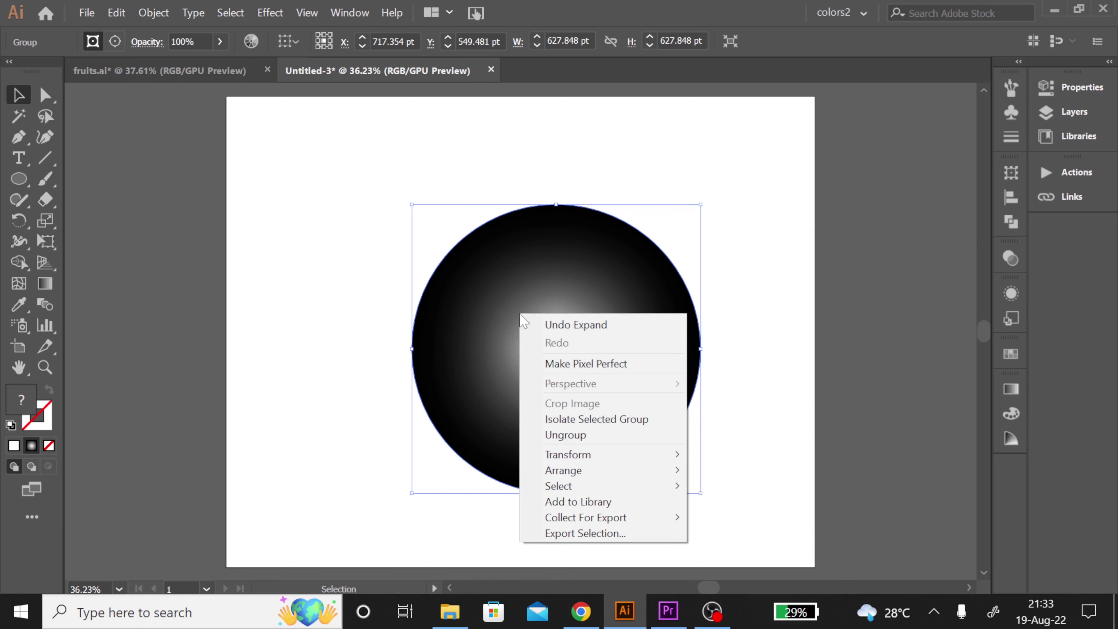
click(613, 434)
right_click(501, 325)
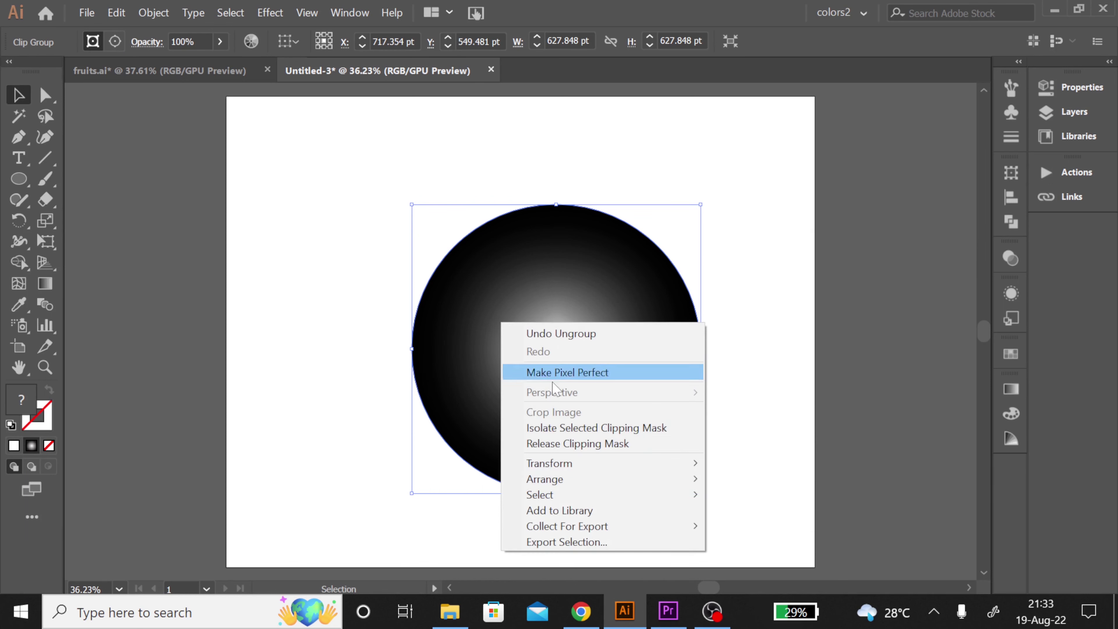
click(577, 442)
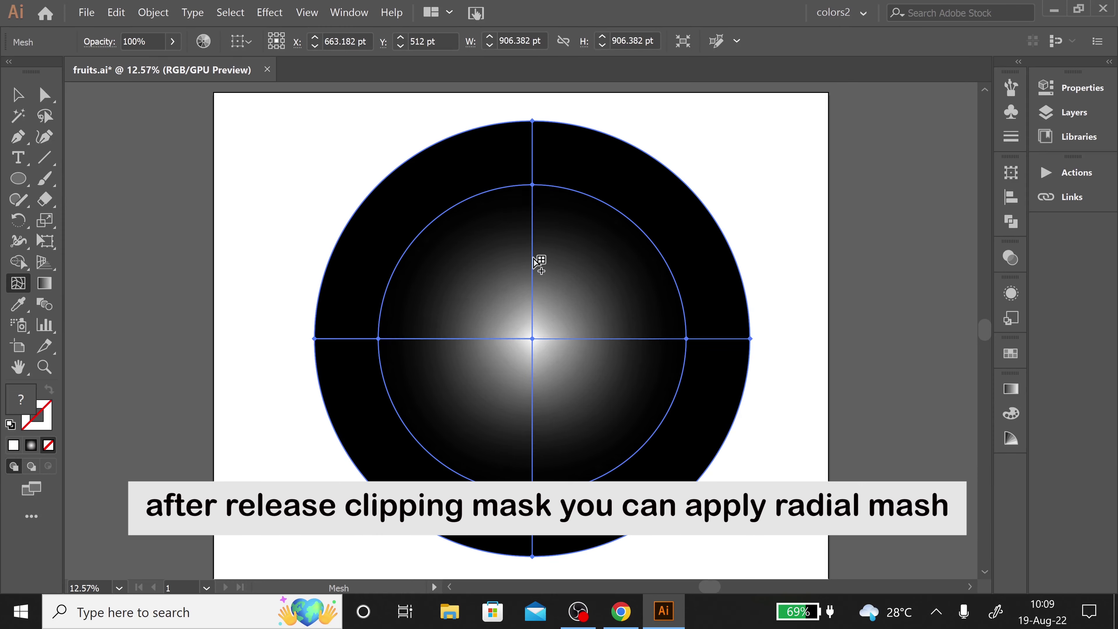
Step: Add a mesh ring around the centre plus diagonal and top radial mesh lines
click(532, 256)
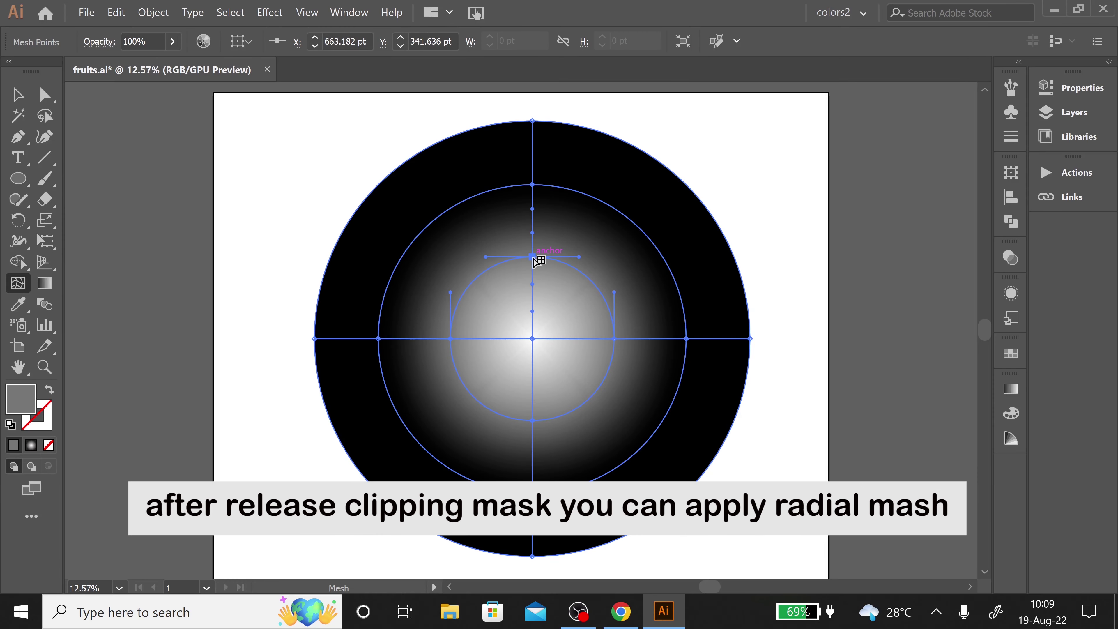
click(639, 227)
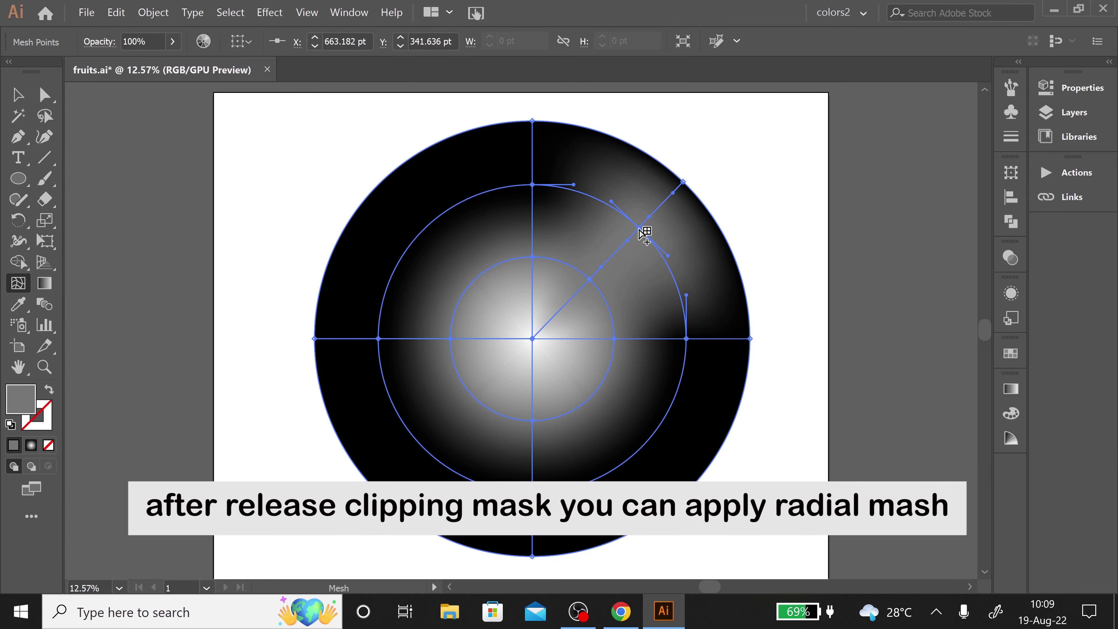
click(420, 443)
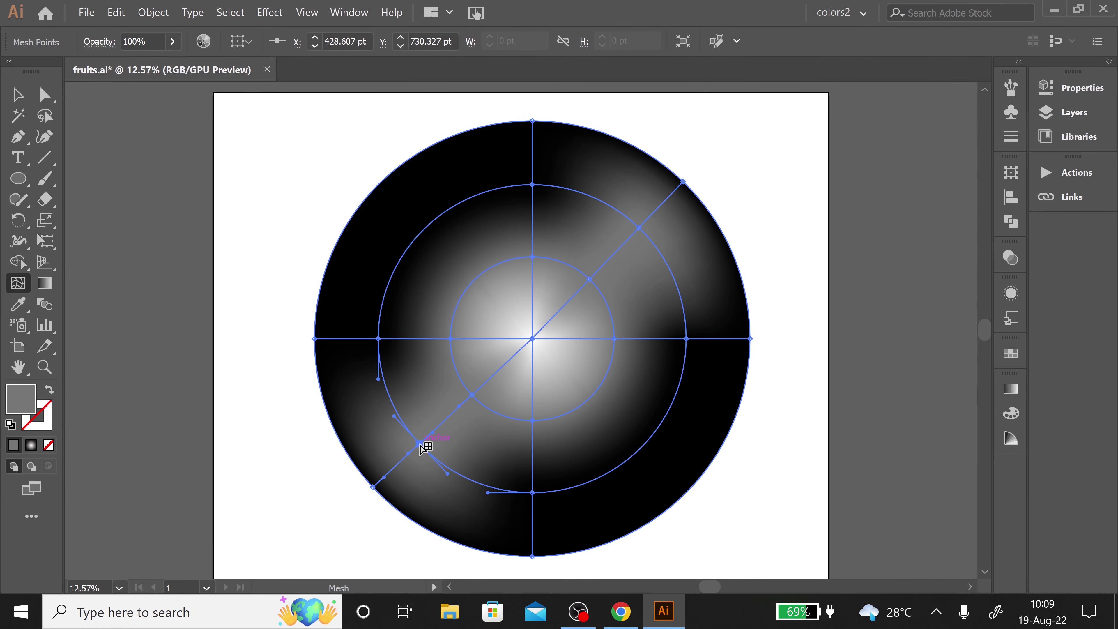
click(639, 450)
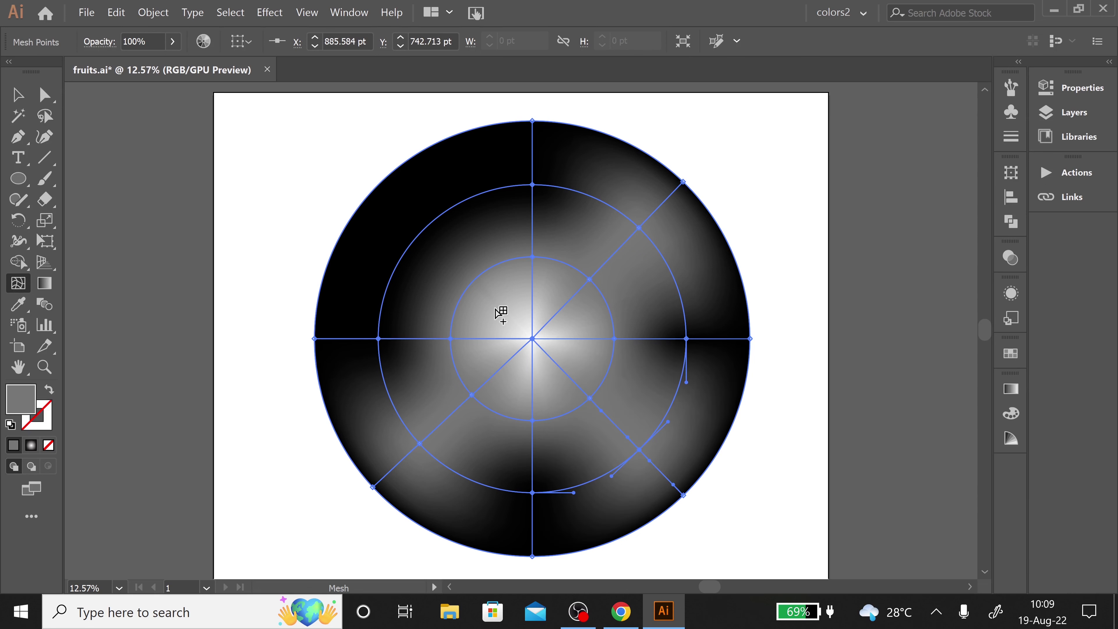
click(479, 276)
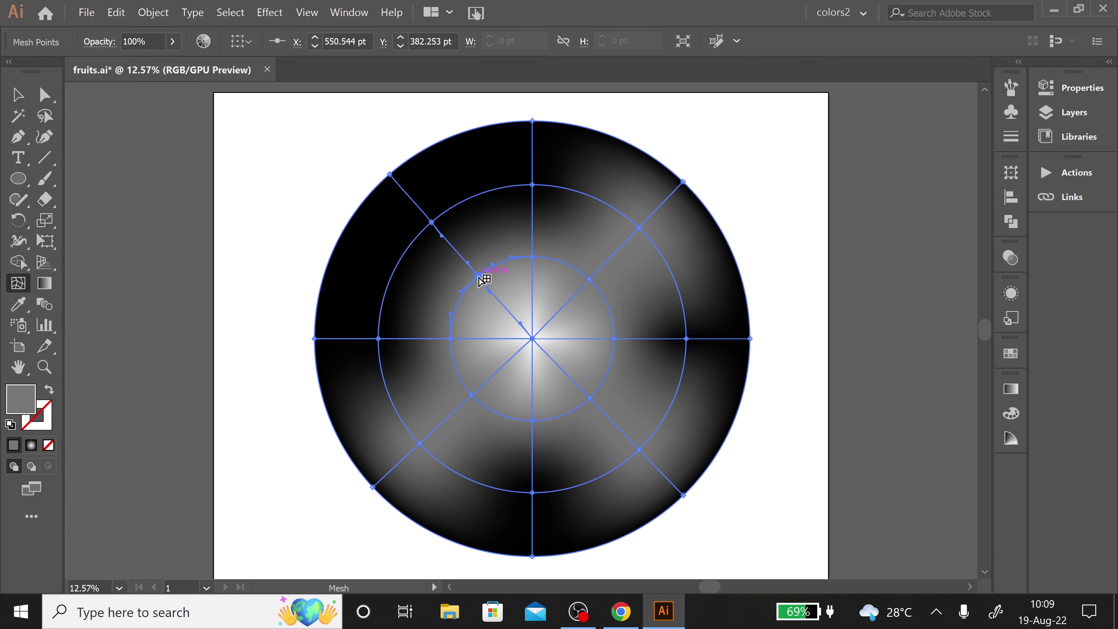
click(479, 194)
click(589, 195)
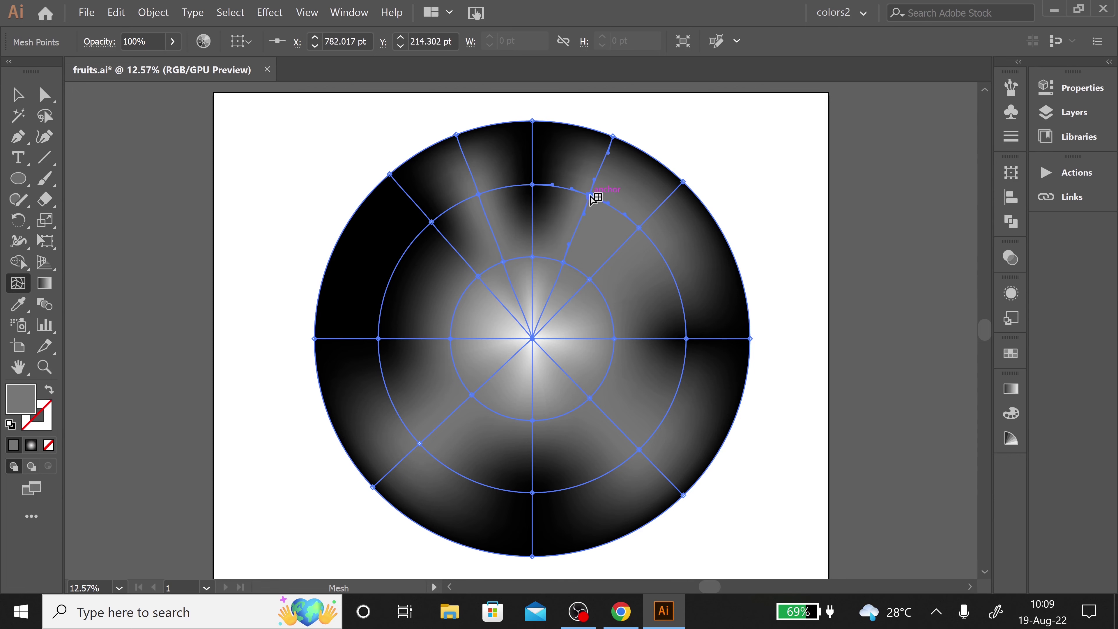
Step: Add more radial mesh lines around the upper and lower rings of the circle
click(471, 480)
click(590, 482)
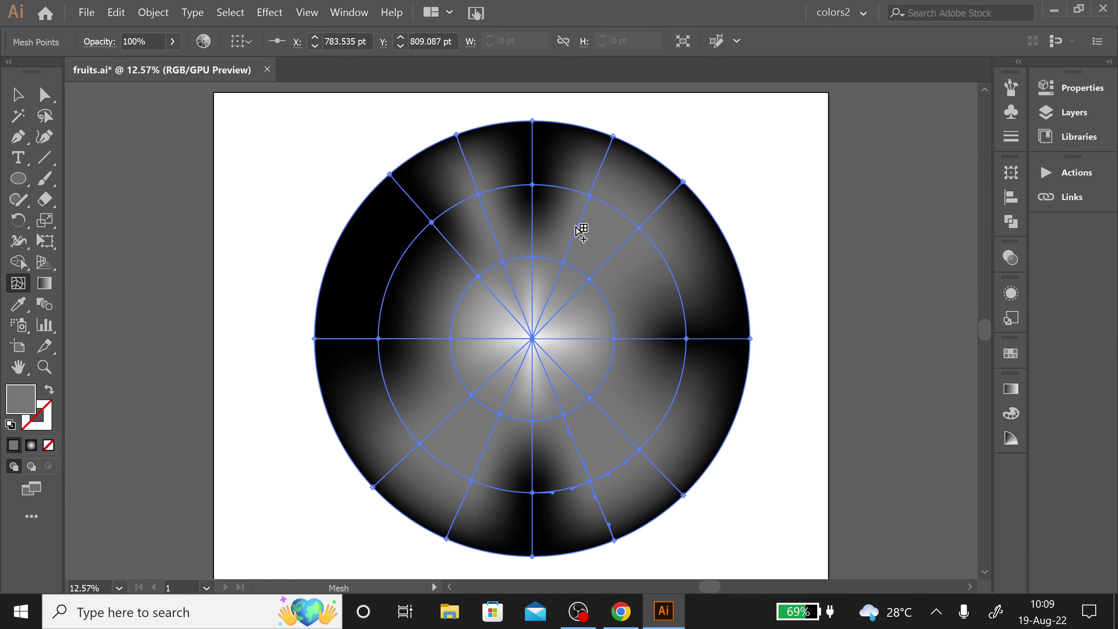
click(563, 187)
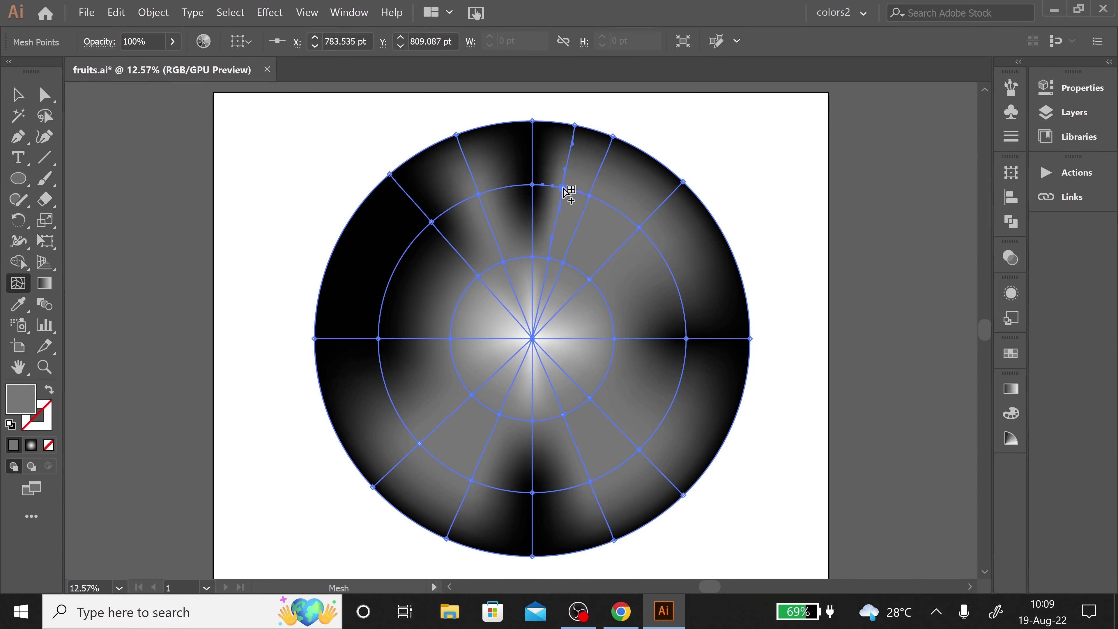
click(510, 186)
click(456, 205)
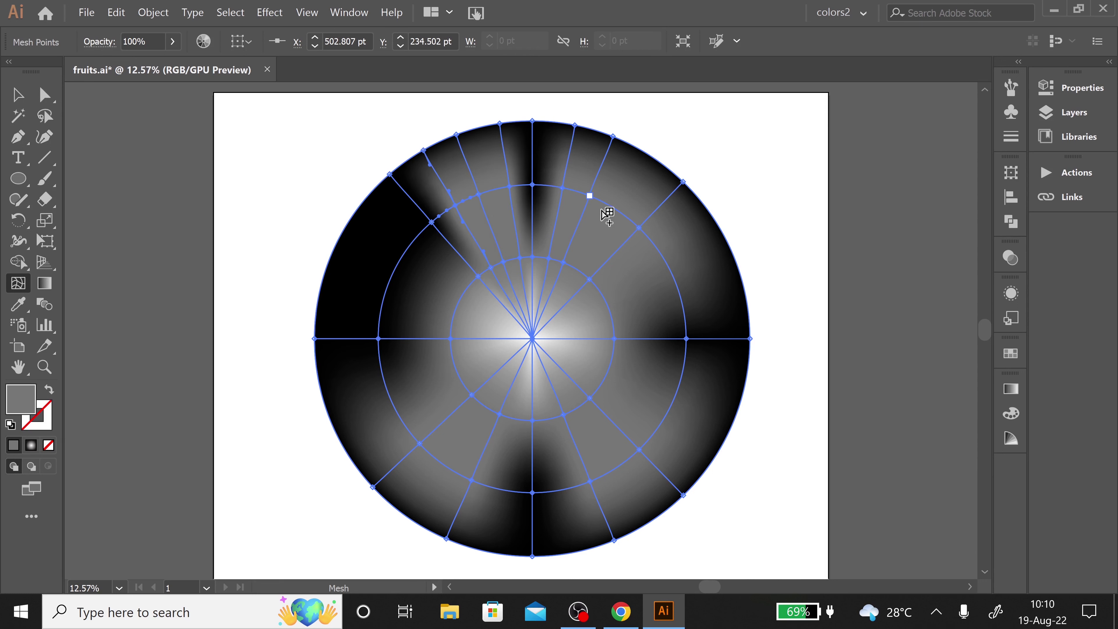
click(616, 210)
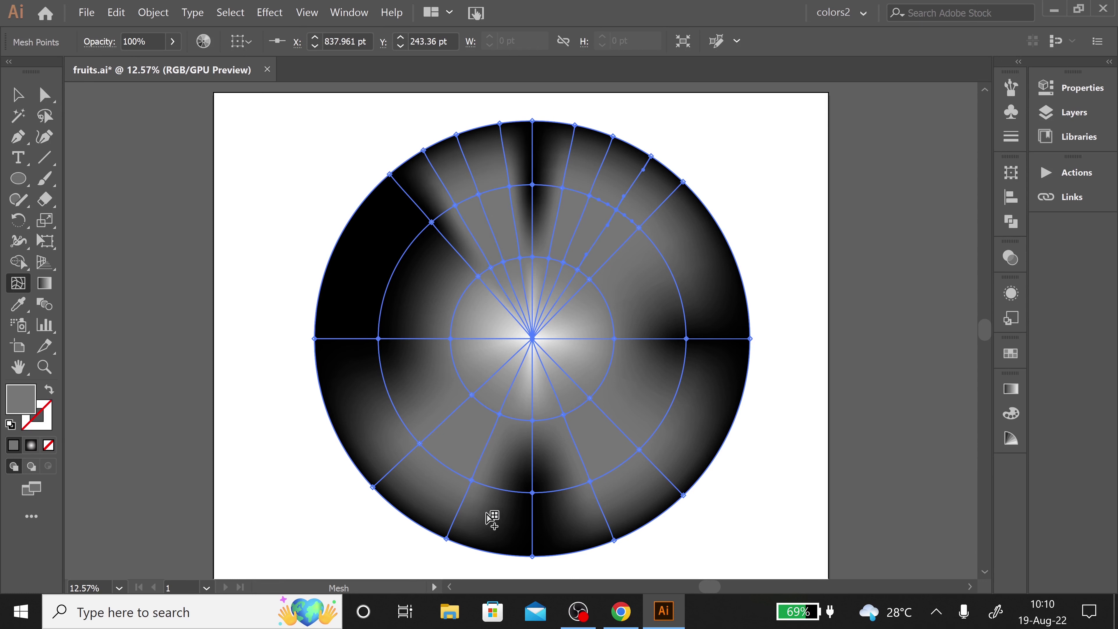
click(502, 491)
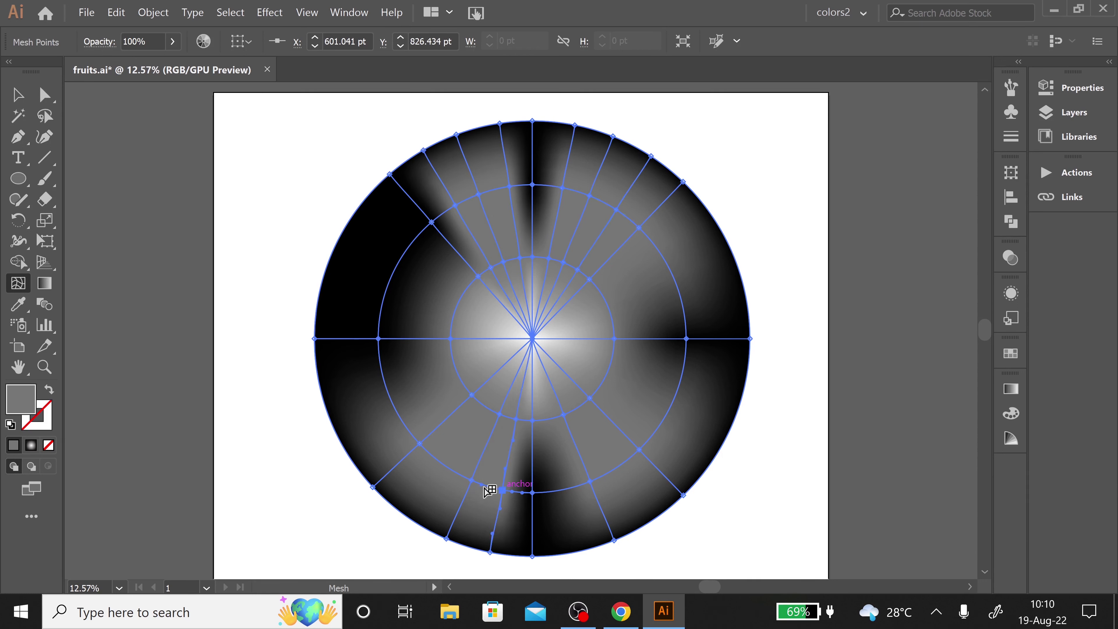
click(563, 489)
click(618, 466)
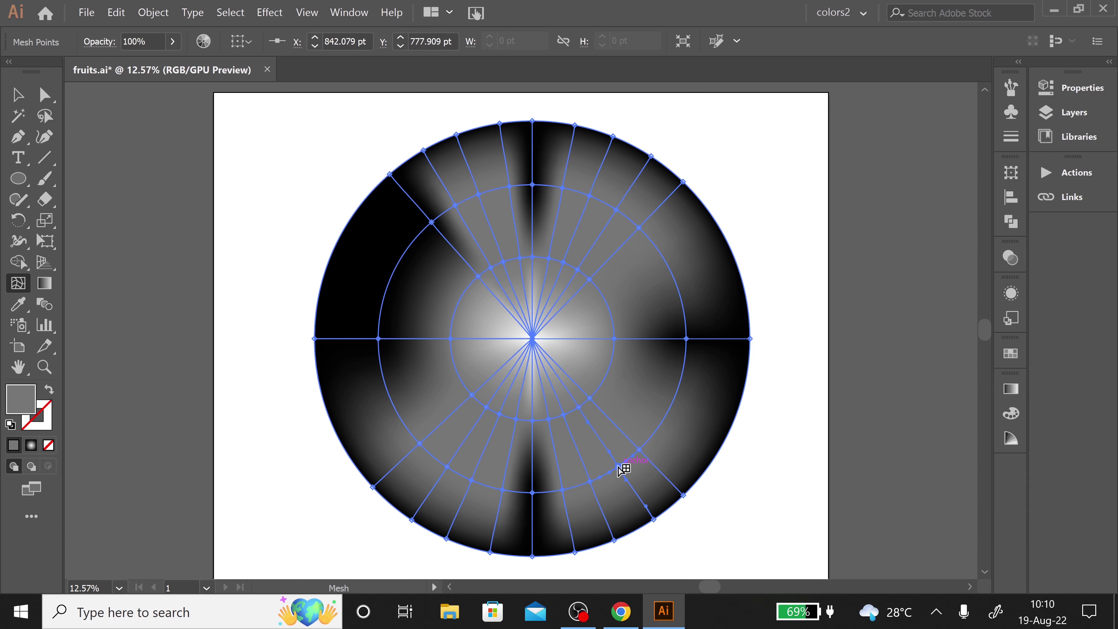
Step: Give the whole mesh circle a flat light grey CECCCC fill
key(v)
double_click(26, 398)
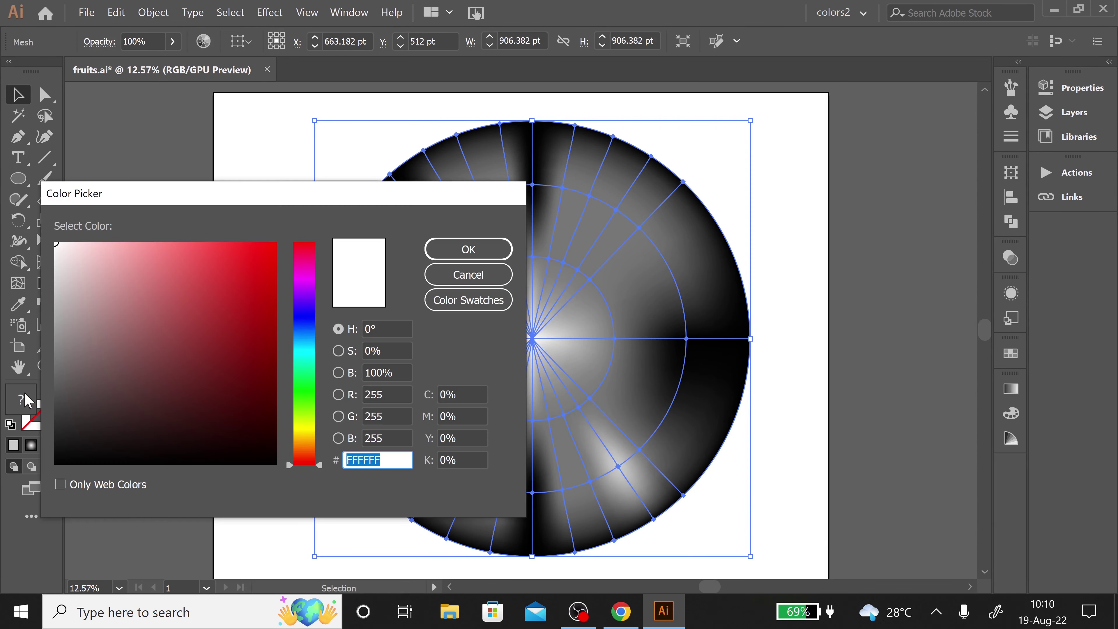
click(57, 291)
drag(57, 292, 55, 275)
click(468, 249)
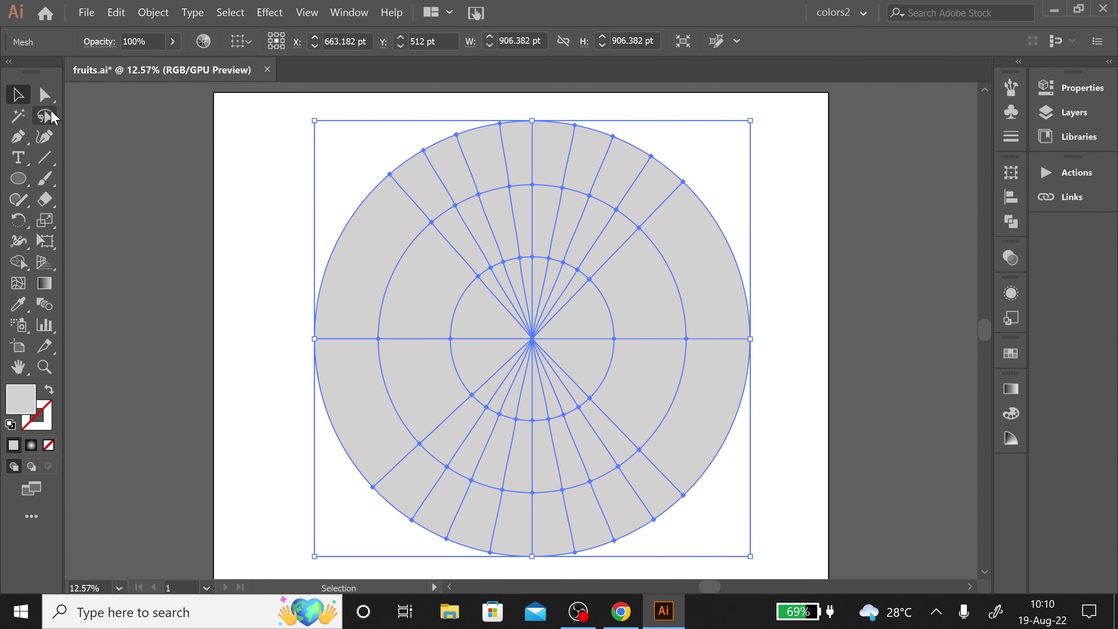
click(46, 116)
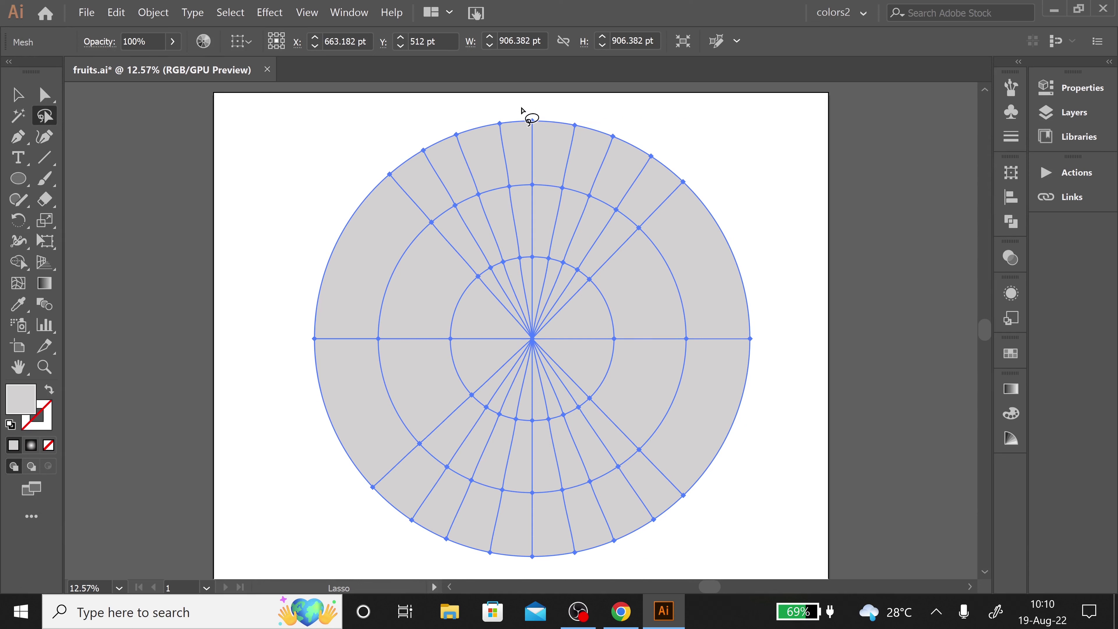
Step: Tint the central vertical mesh band pale teal at top and bottom
drag(522, 108, 534, 107)
mouse_move(537, 565)
mouse_down()
mouse_move(532, 416)
mouse_move(537, 566)
mouse_up()
click(1012, 416)
drag(919, 411, 911, 411)
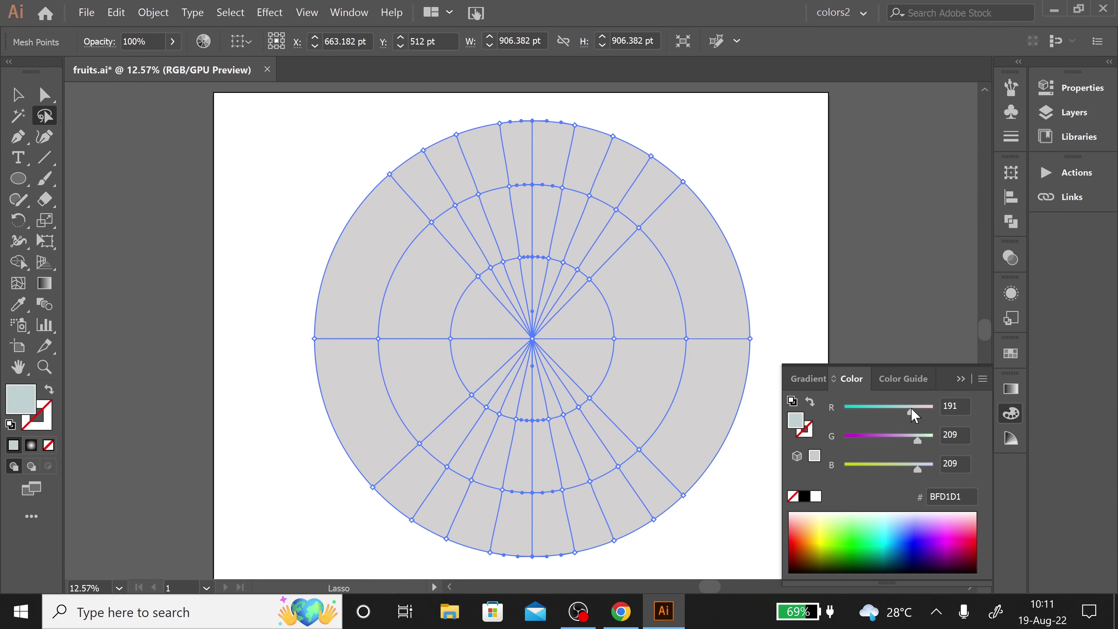
click(902, 408)
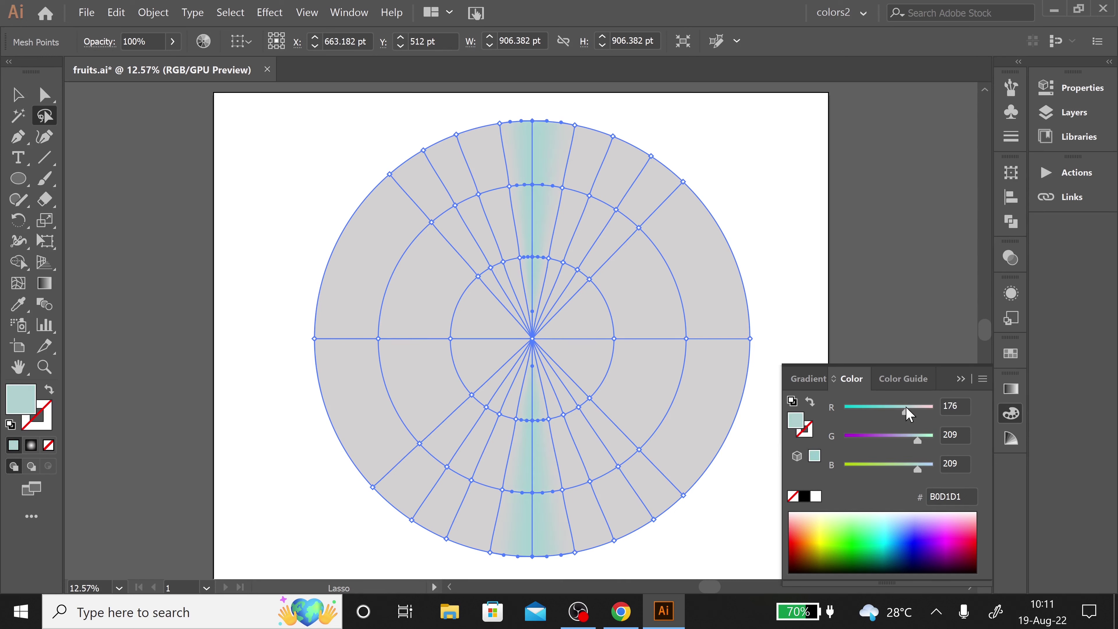
click(961, 379)
click(1011, 414)
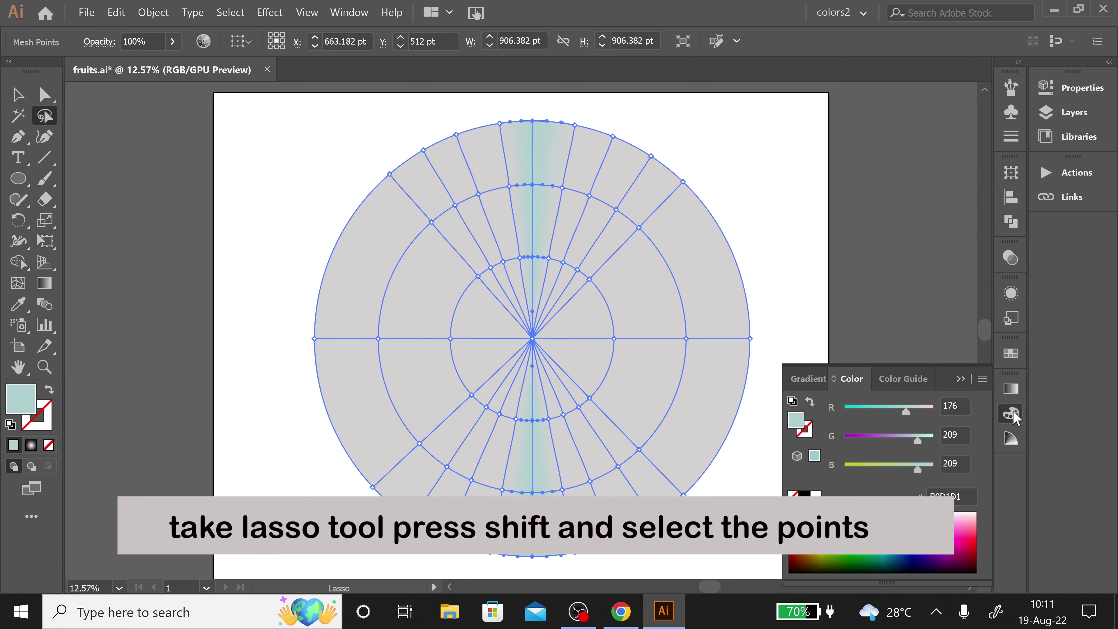
Step: Tint the mesh points flanking the teal band pink, then select the next outer band
mouse_move(485, 115)
mouse_down()
mouse_move(524, 242)
mouse_move(491, 115)
mouse_up()
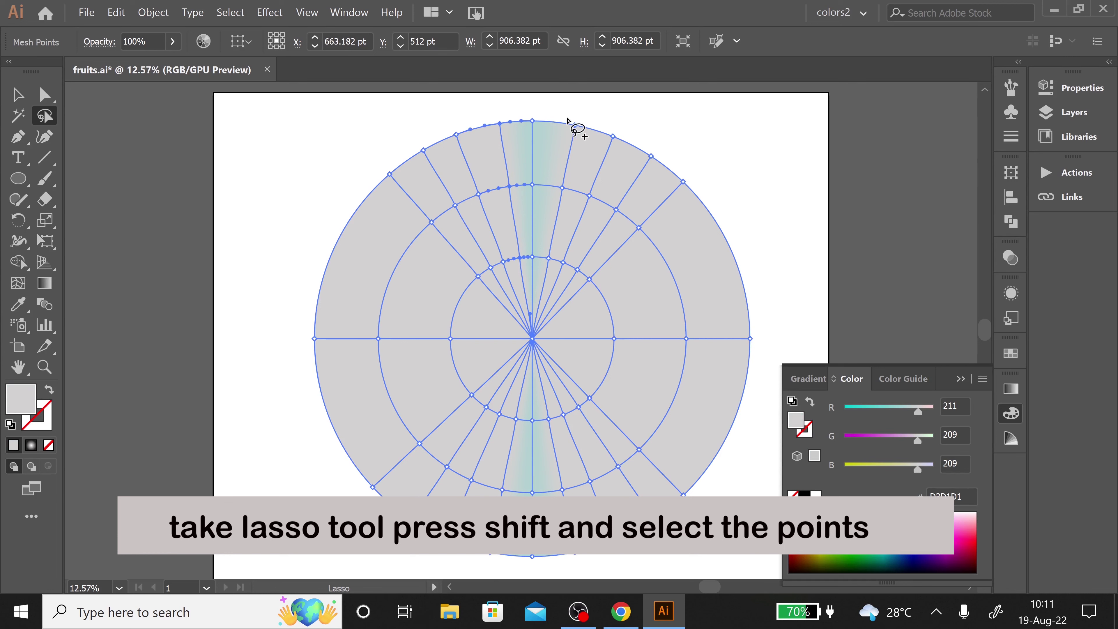
mouse_move(568, 120)
mouse_down()
mouse_move(582, 187)
mouse_move(555, 196)
mouse_move(574, 119)
mouse_up()
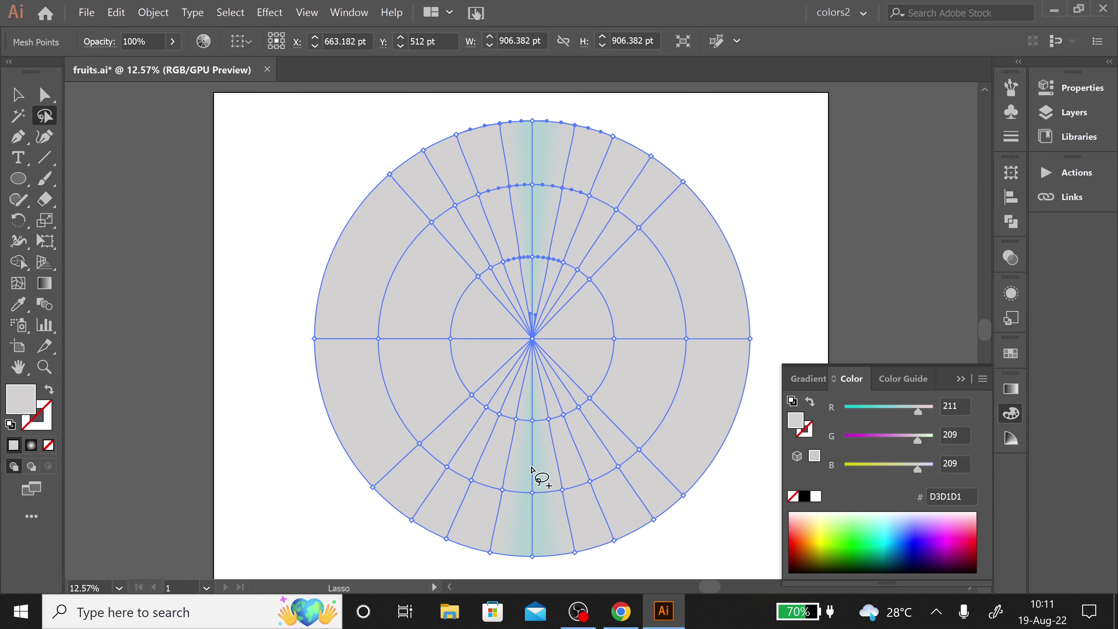
mouse_move(498, 541)
mouse_down()
mouse_move(492, 572)
mouse_move(519, 418)
mouse_move(543, 414)
mouse_move(591, 569)
mouse_move(545, 430)
mouse_up()
drag(919, 443, 903, 448)
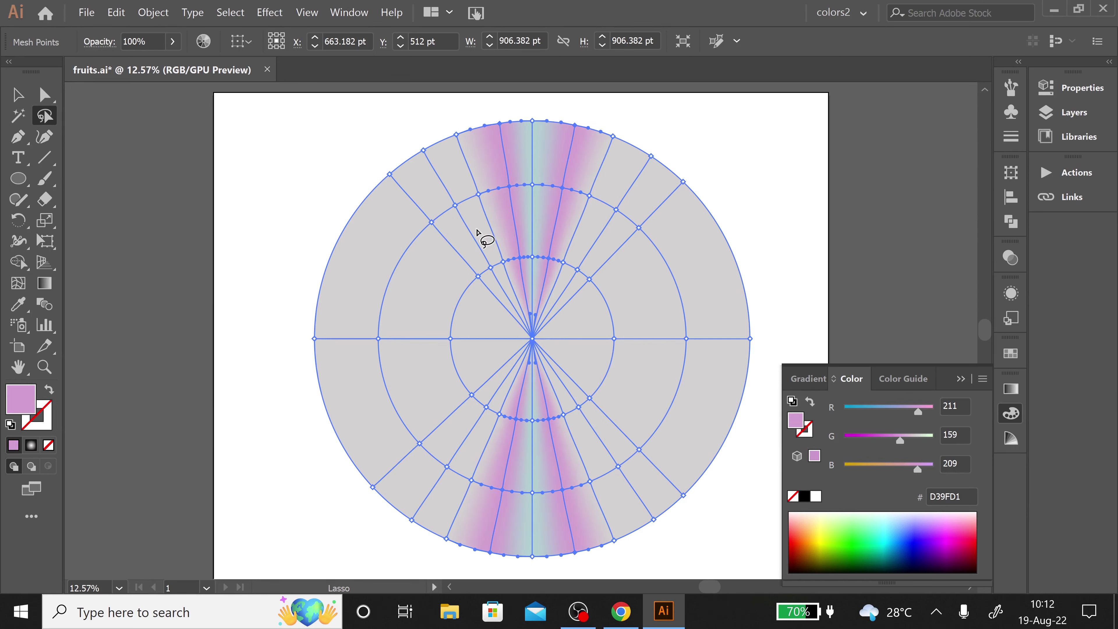
mouse_move(441, 128)
mouse_down()
mouse_move(512, 267)
mouse_move(447, 129)
mouse_up()
drag(611, 128, 561, 291)
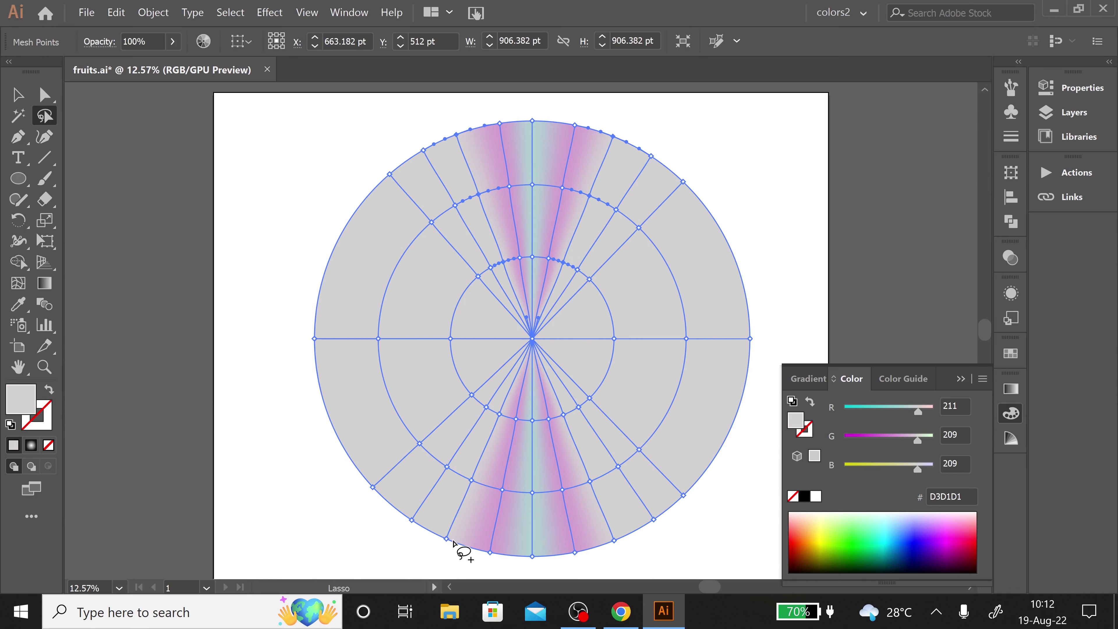
mouse_move(460, 536)
mouse_down()
mouse_move(506, 417)
mouse_move(460, 537)
mouse_up()
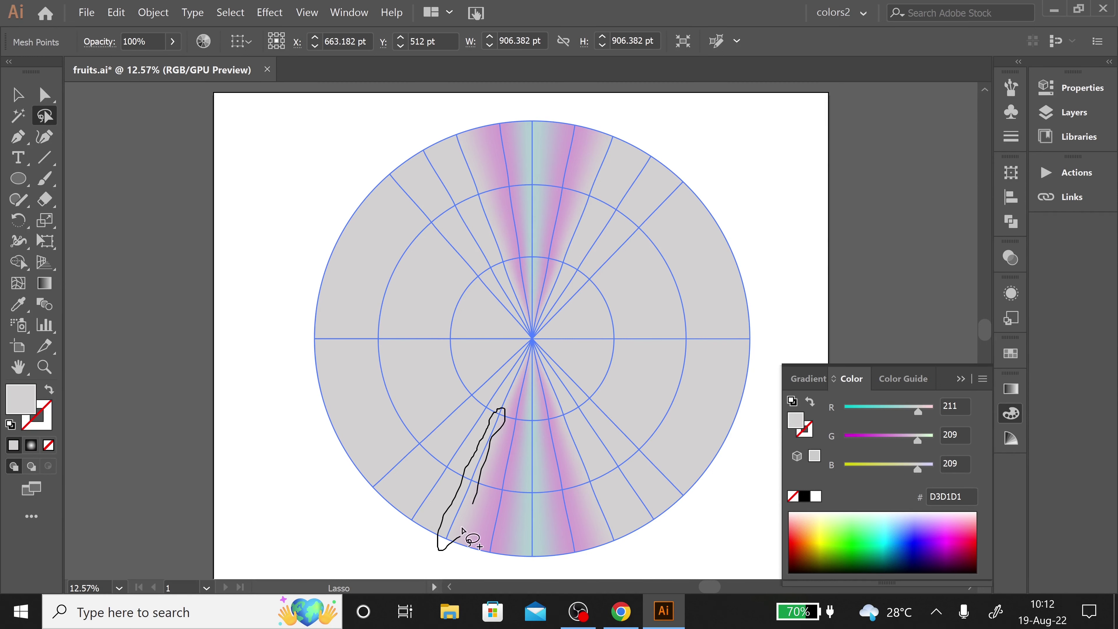
Step: Colour the next outer mesh bands pale yellow and peach, top and bottom
mouse_move(625, 542)
mouse_down()
mouse_move(568, 453)
mouse_move(634, 552)
mouse_up()
drag(917, 470, 904, 470)
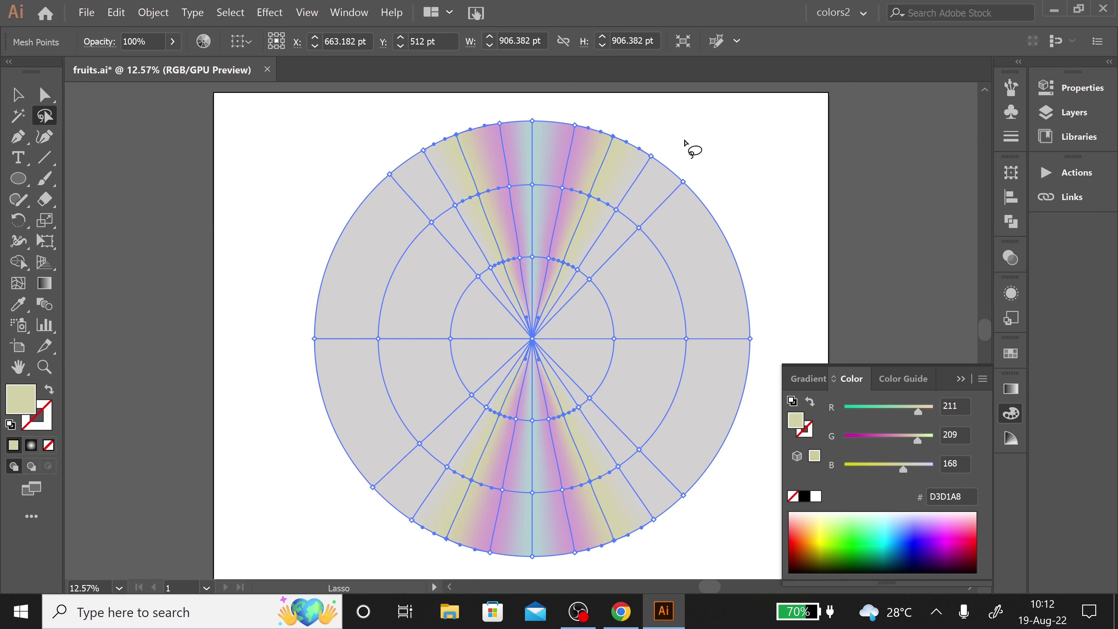
drag(667, 152, 576, 266)
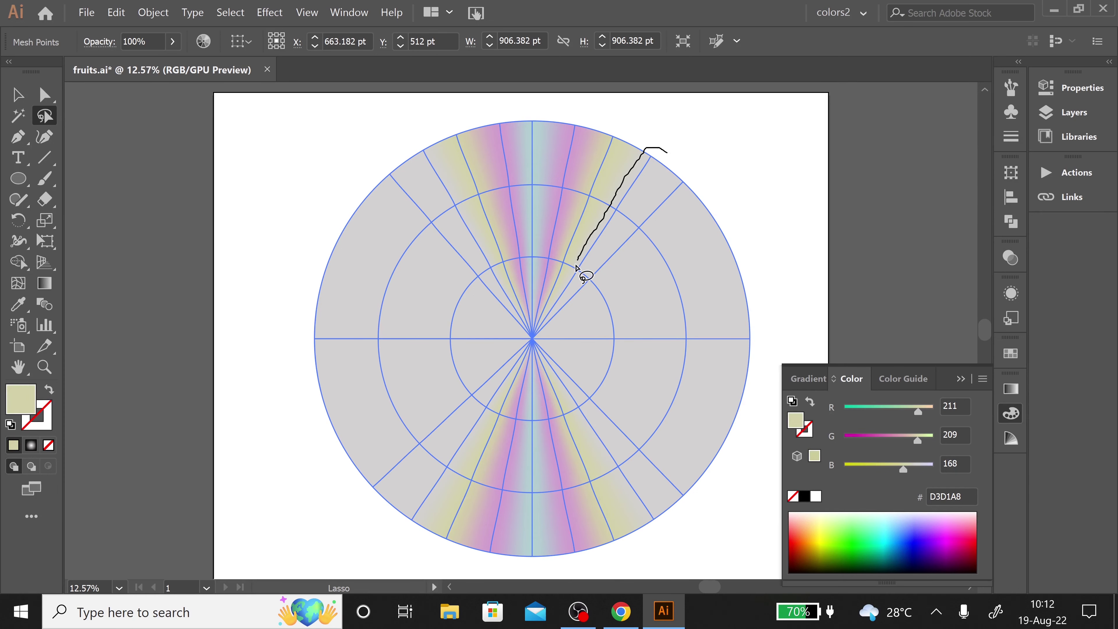
mouse_move(405, 145)
mouse_down()
mouse_move(470, 222)
mouse_move(480, 422)
mouse_up()
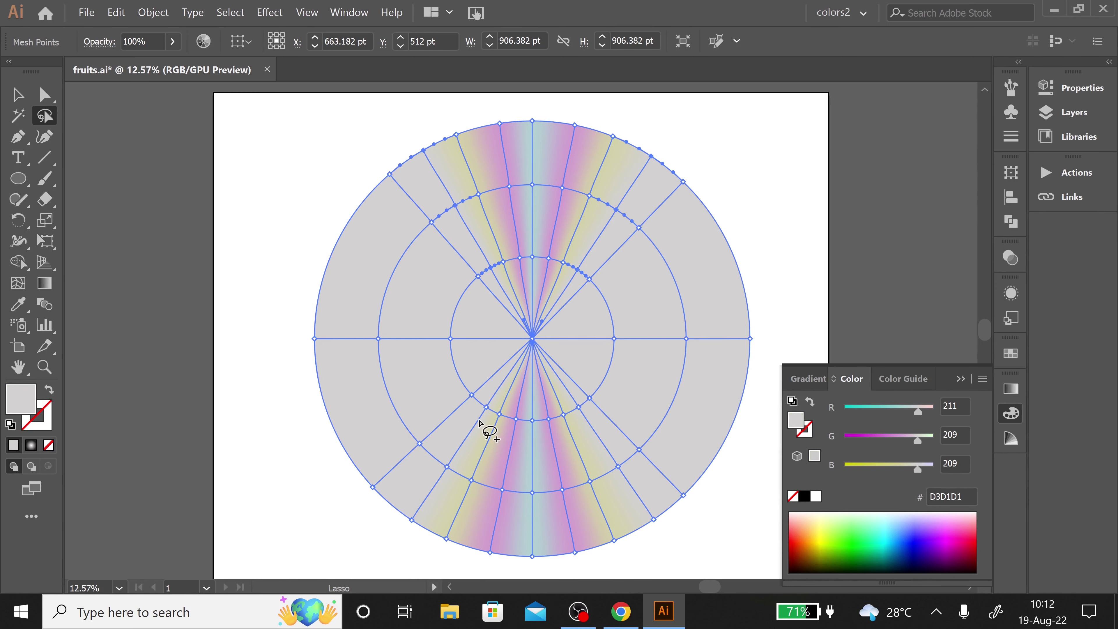
drag(423, 480, 413, 494)
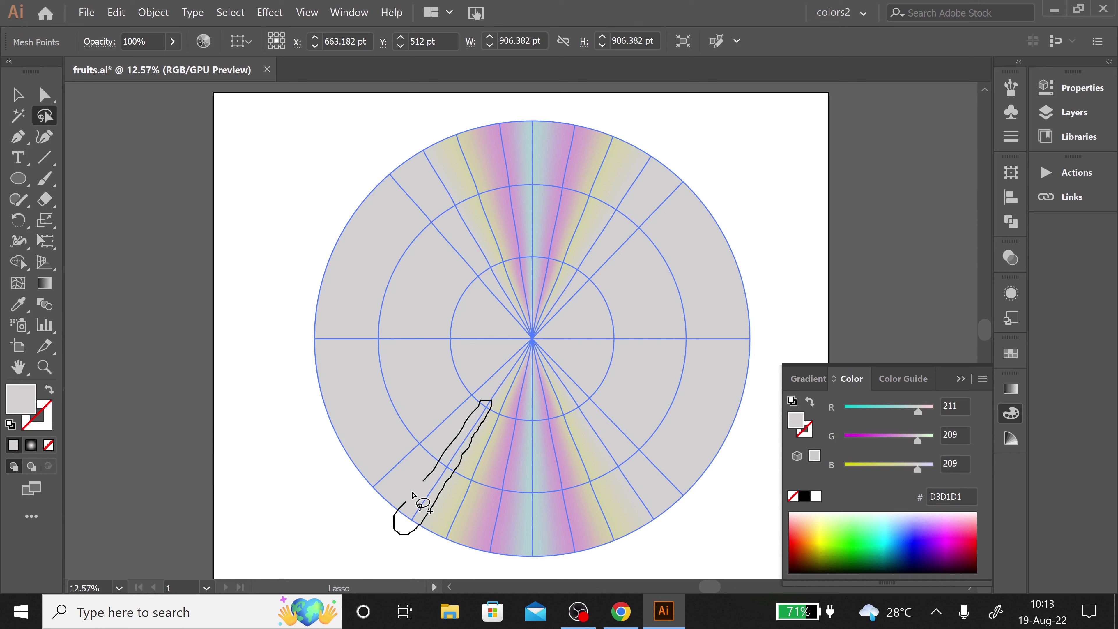
drag(413, 494, 416, 500)
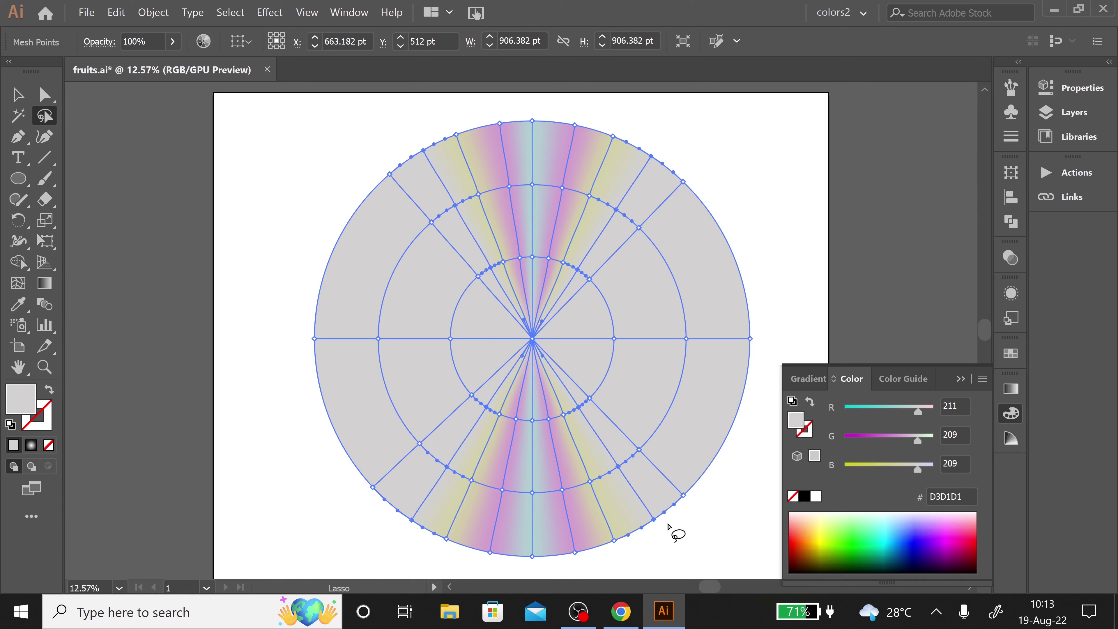
click(806, 515)
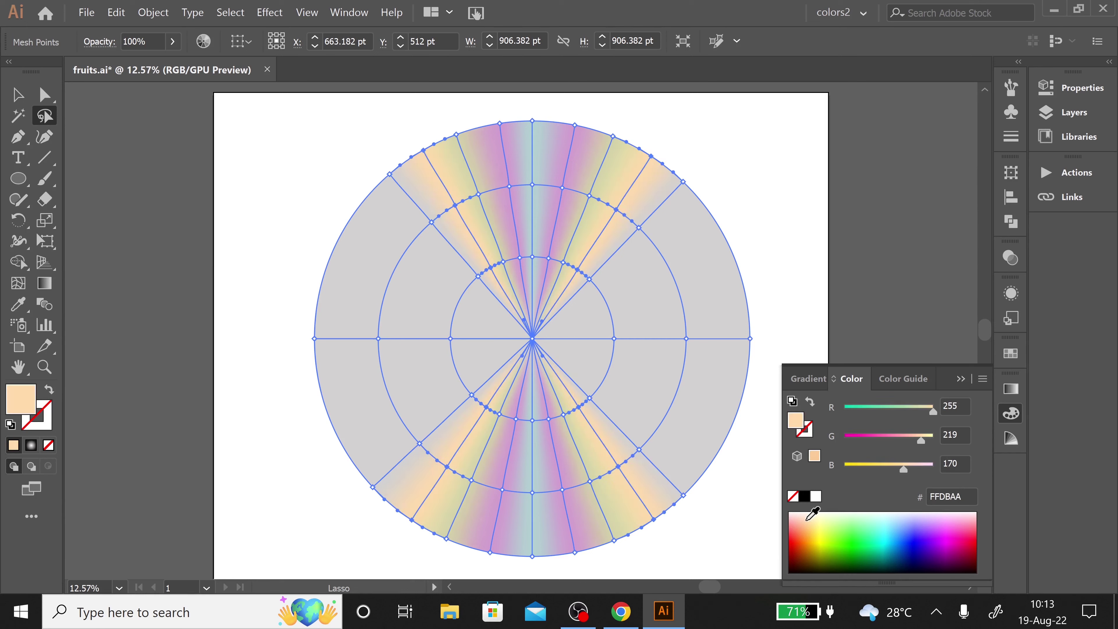
Step: Shade the left and right mesh regions darker grey in Grayscale mode
drag(757, 334, 285, 322)
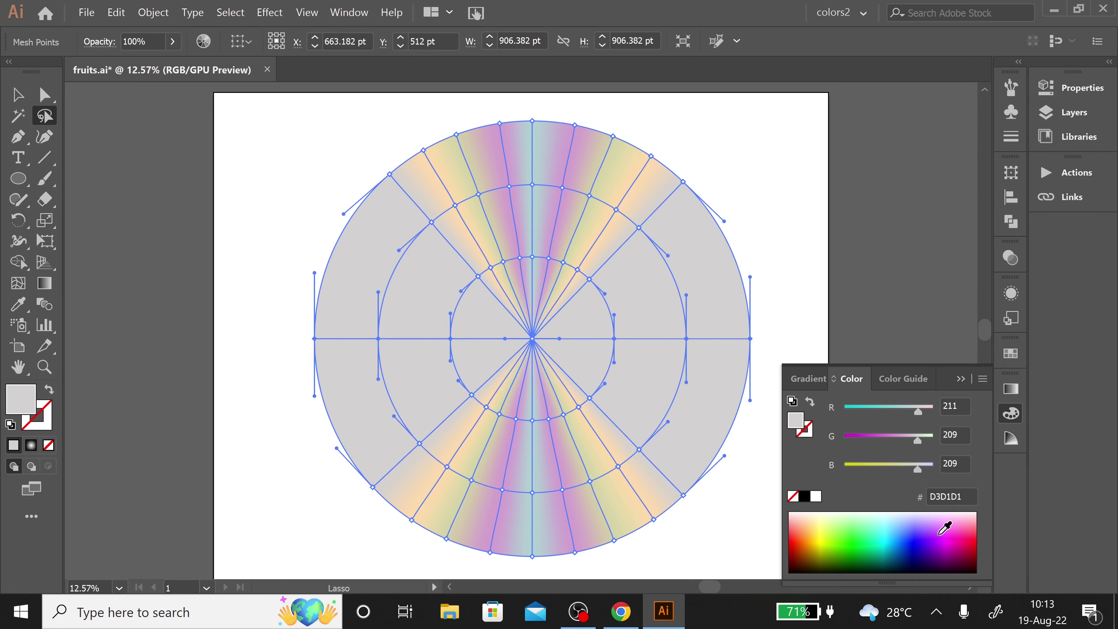
shift+click(944, 527)
mouse_move(879, 412)
mouse_down()
mouse_move(885, 421)
mouse_move(869, 414)
mouse_up()
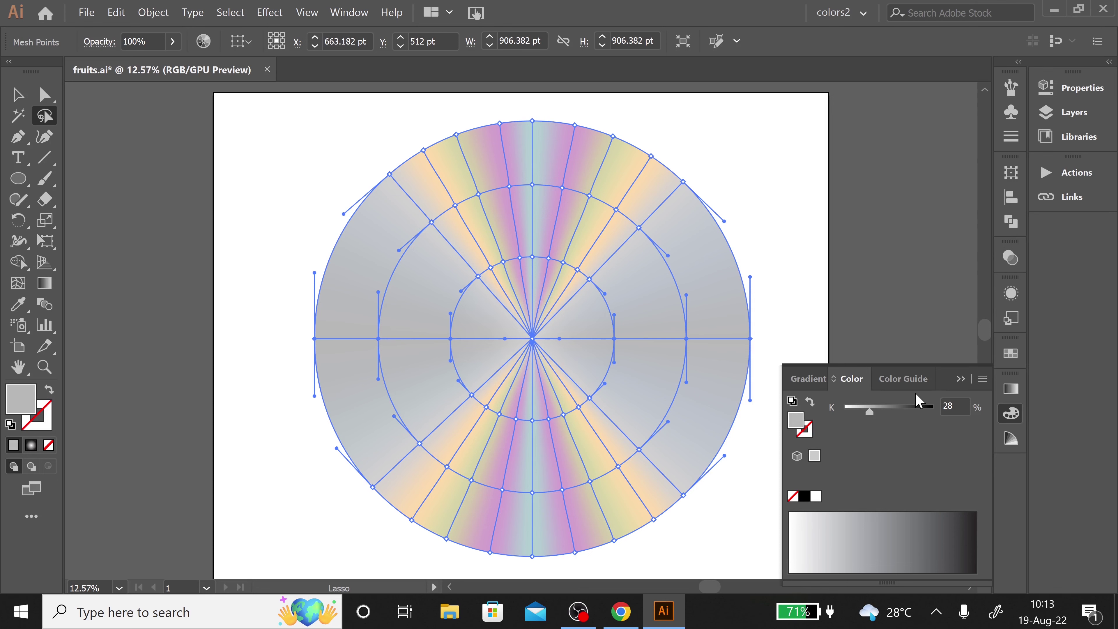
Step: Deselect the mesh, zoom out, and Alt-drag a copy of the circle left of the artboard
key(a)
click(122, 159)
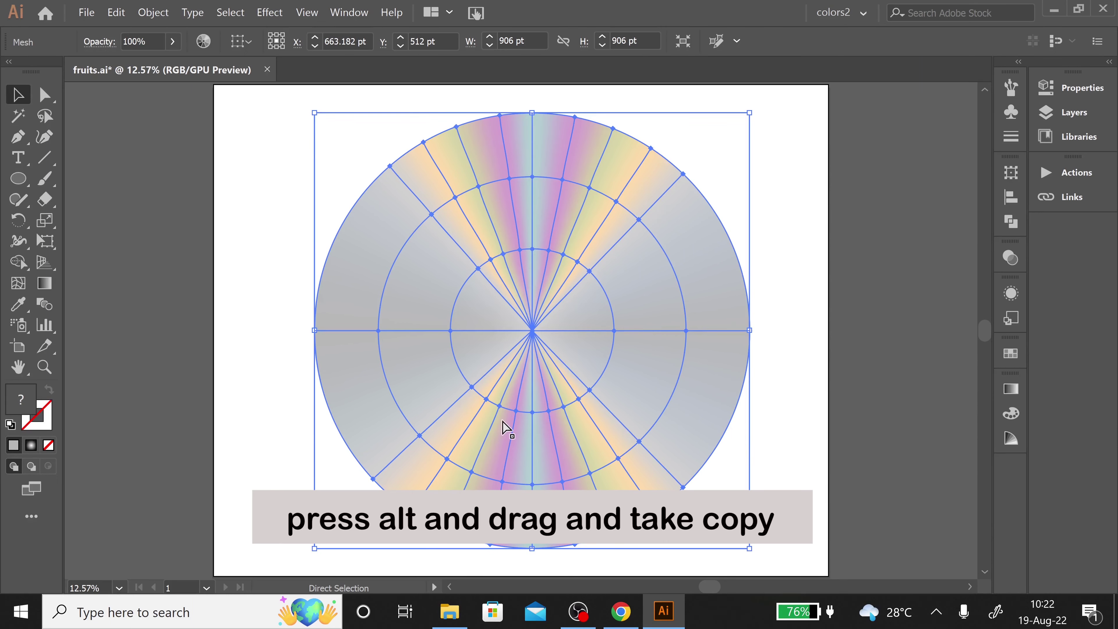
key(ctrl+minus)
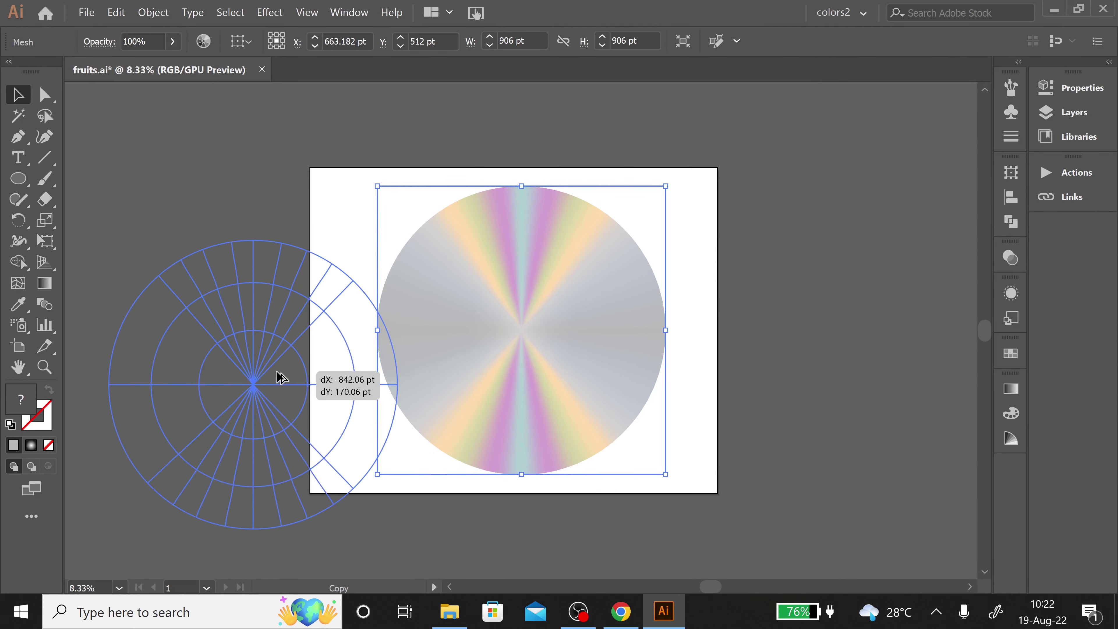
drag(551, 320, 249, 378)
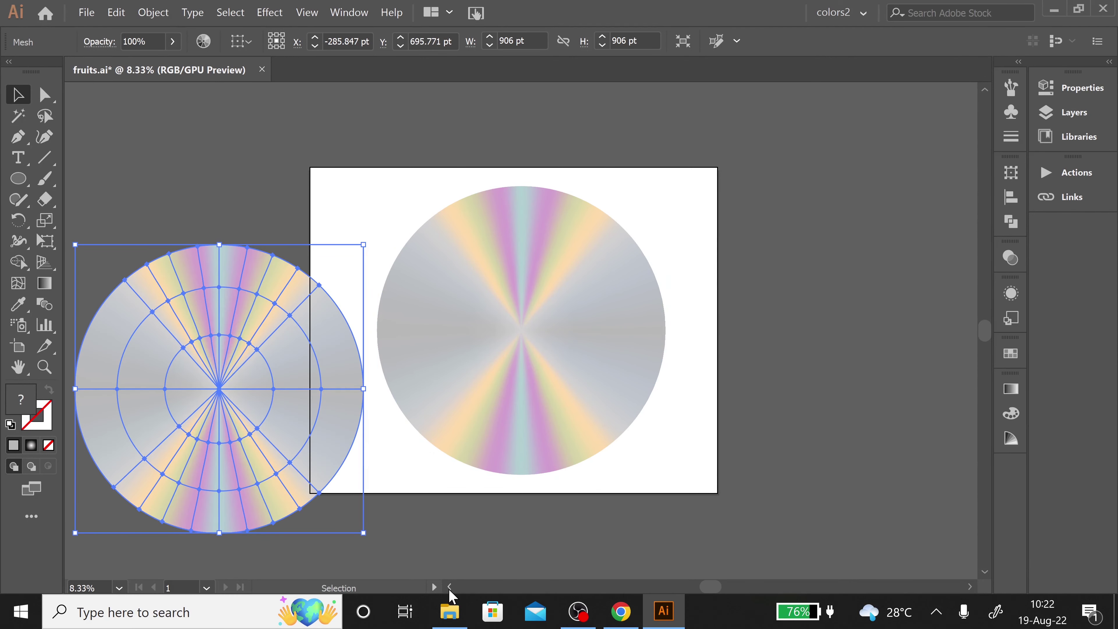
click(450, 587)
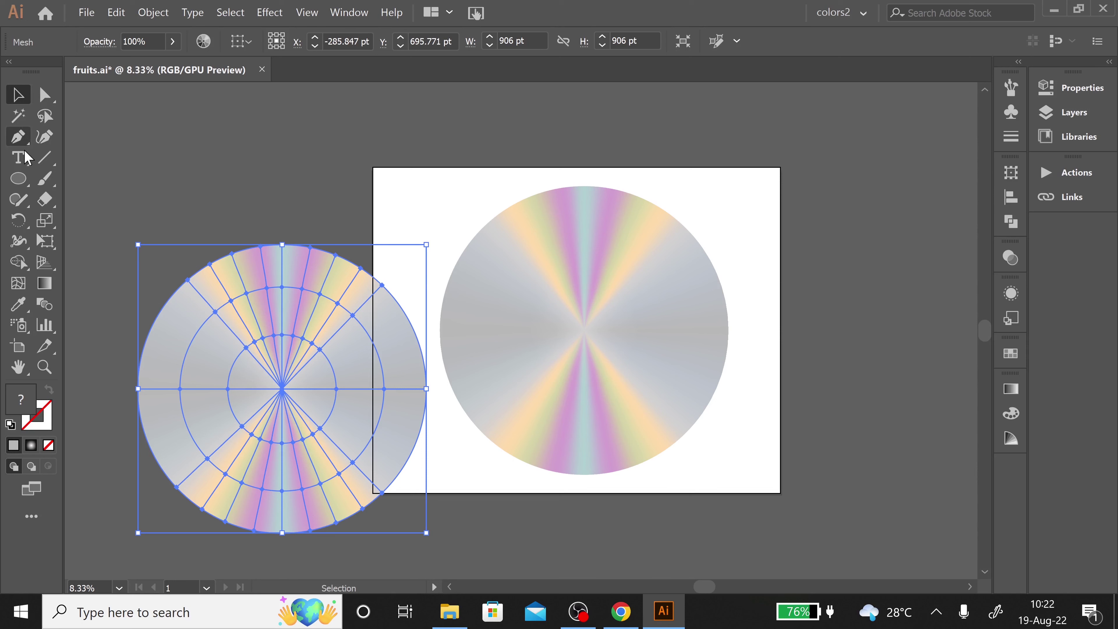
Step: Draw a grey circle over the left copy and size it to 906 × 906 pt
click(18, 181)
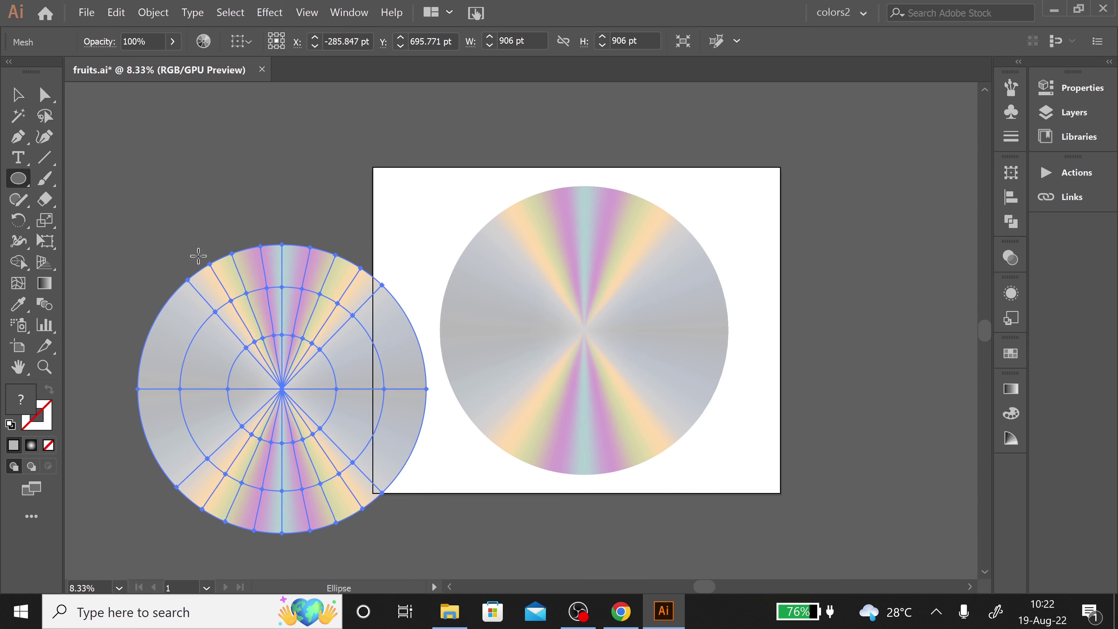
drag(213, 257, 282, 351)
drag(316, 414, 390, 535)
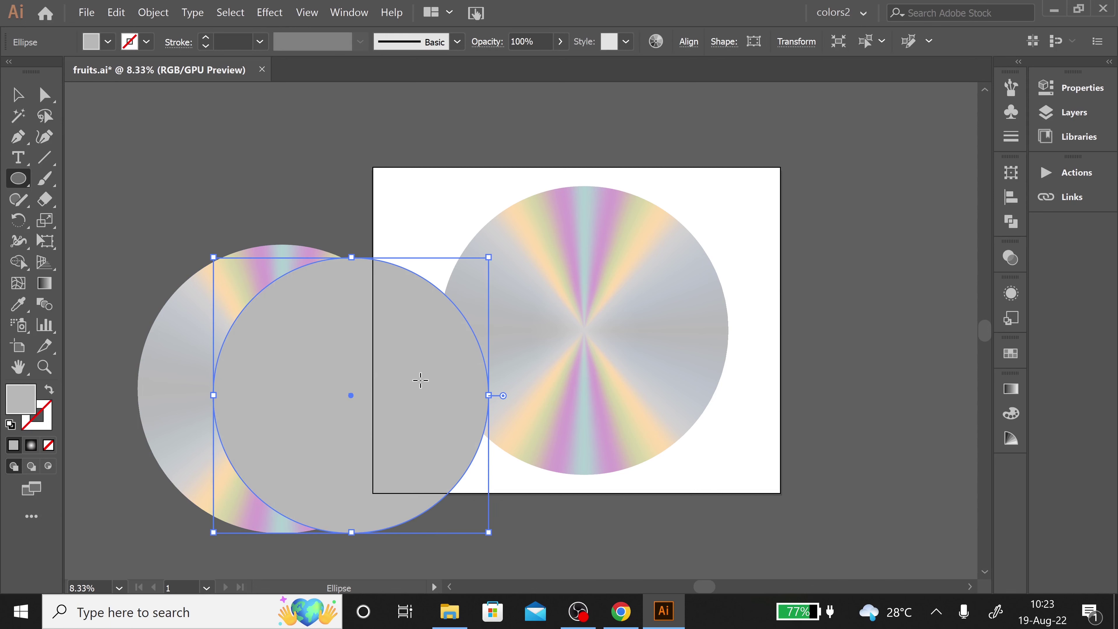
key(v)
mouse_move(318, 348)
mouse_down()
mouse_move(262, 348)
mouse_move(262, 335)
mouse_up()
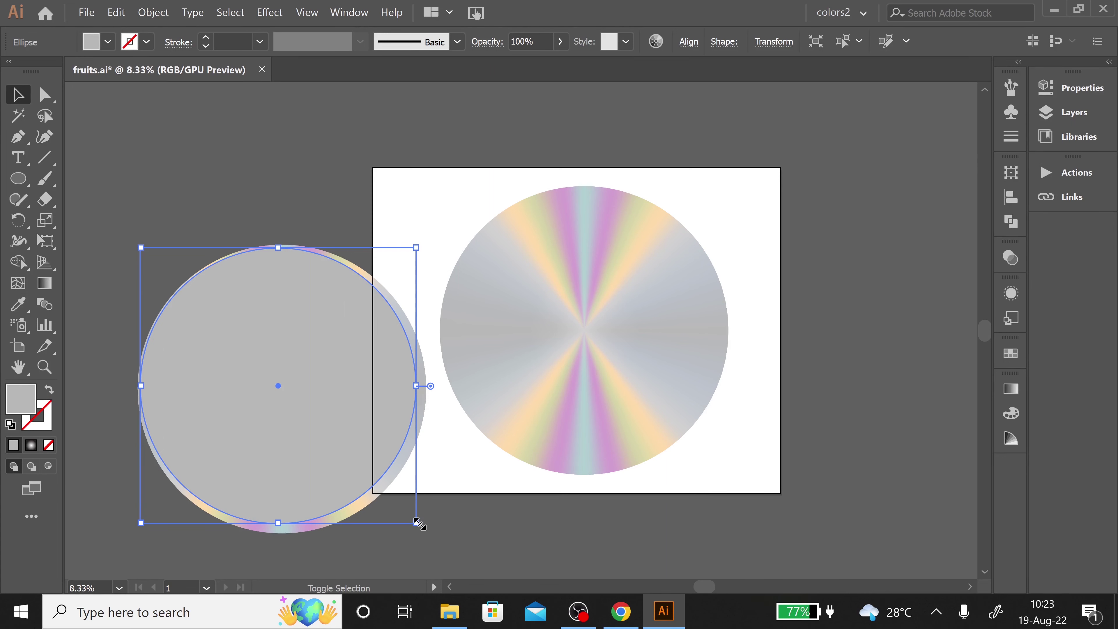
drag(416, 523, 426, 534)
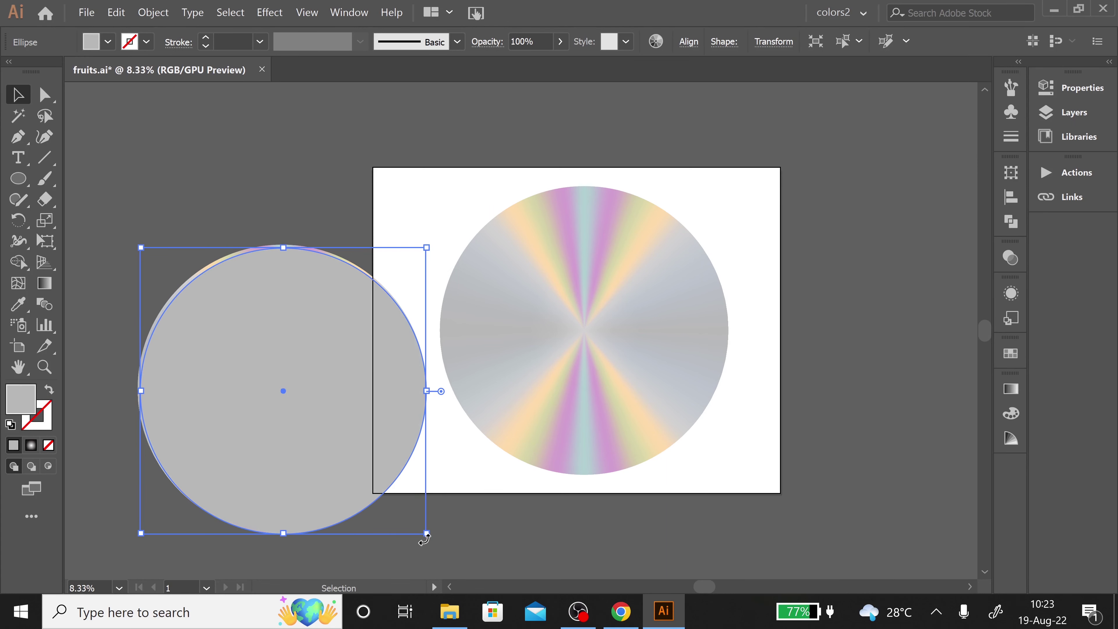
drag(141, 248, 139, 240)
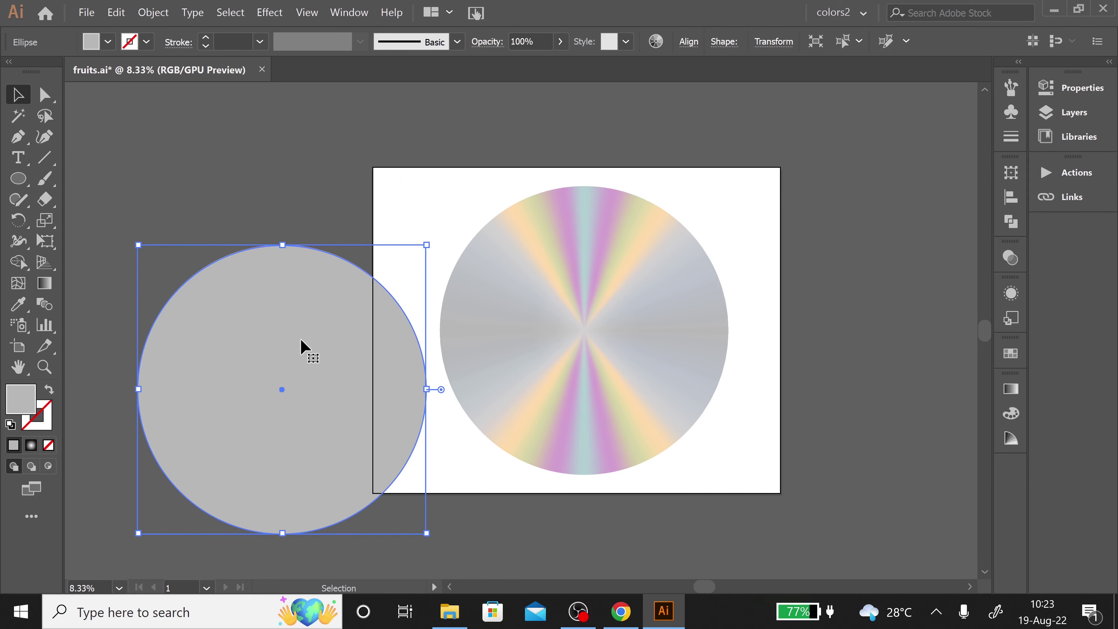
Step: Set the grey circle and mesh copy to Multiply blend mode
click(191, 224)
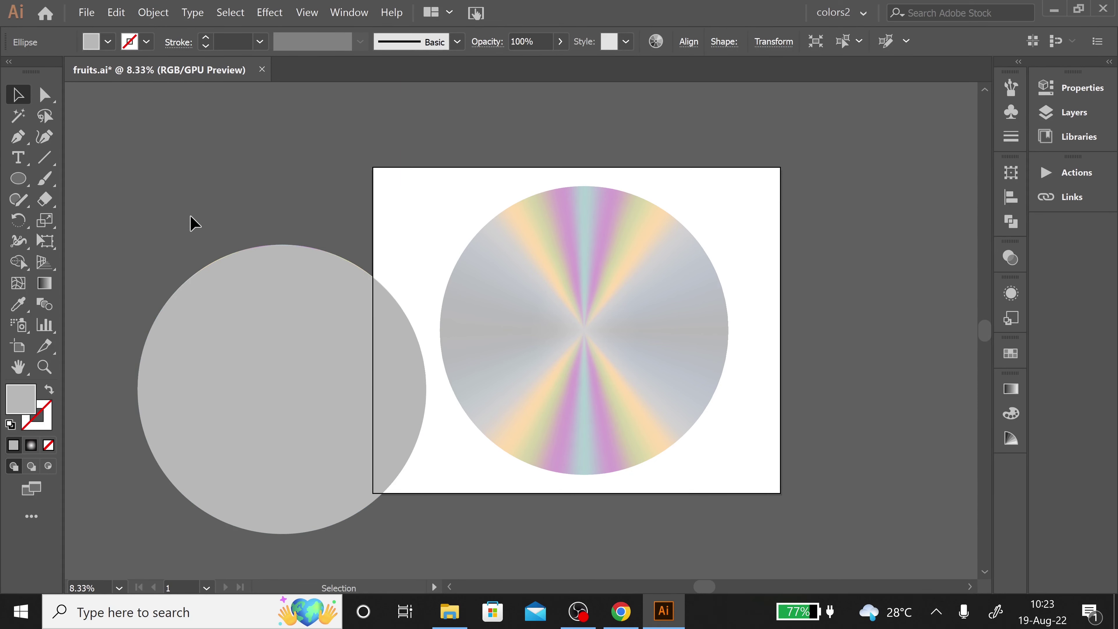
click(140, 245)
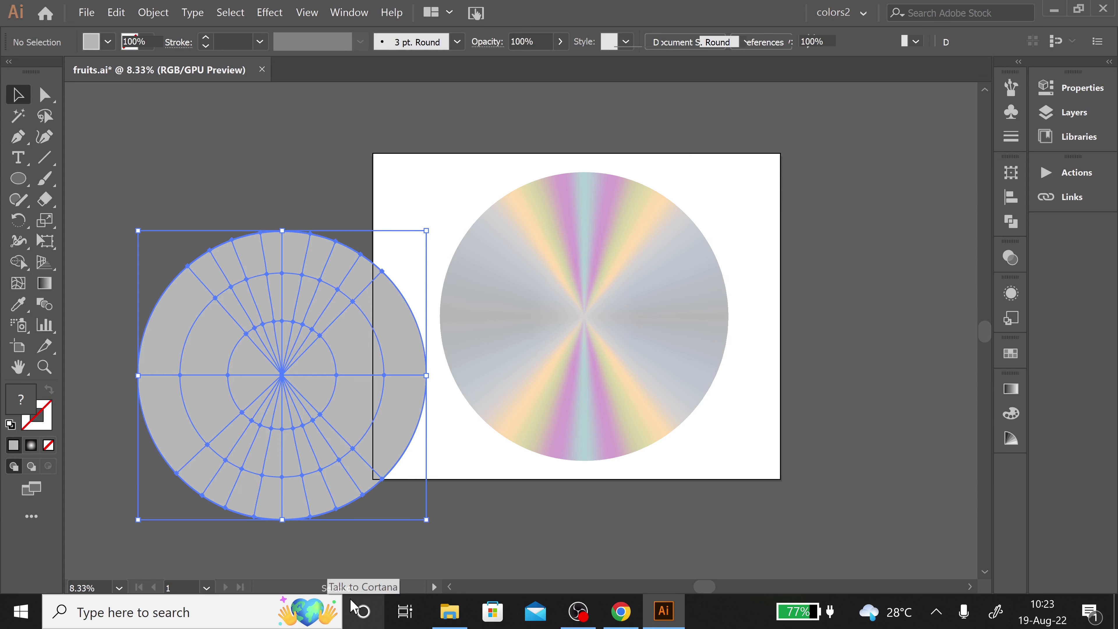
click(1011, 258)
click(836, 276)
key(Escape)
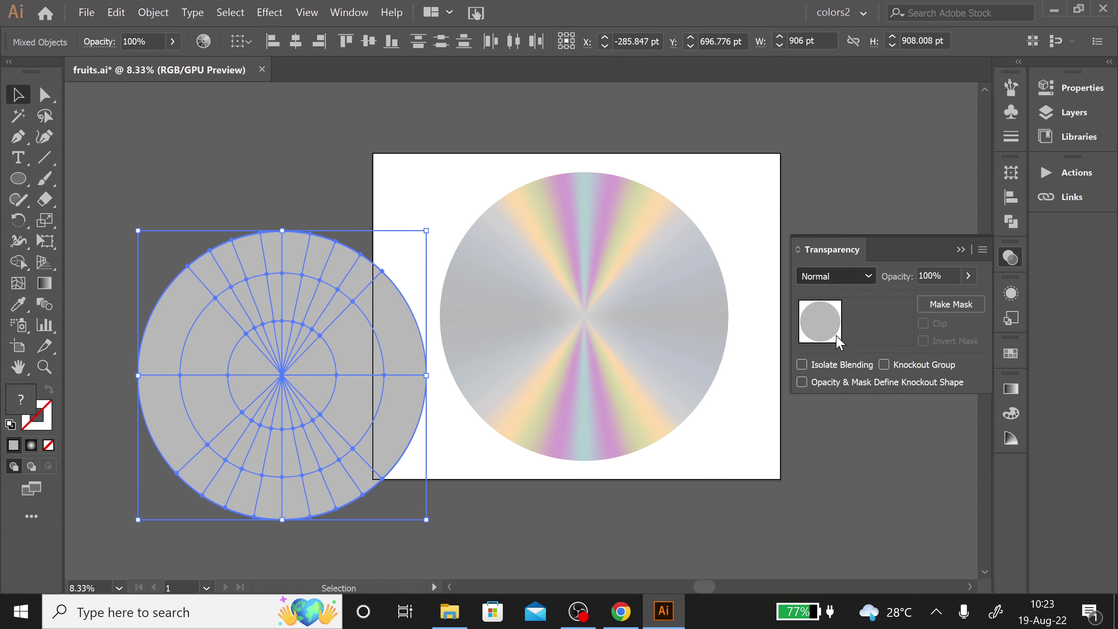
key(Down)
key(Down)
click(961, 250)
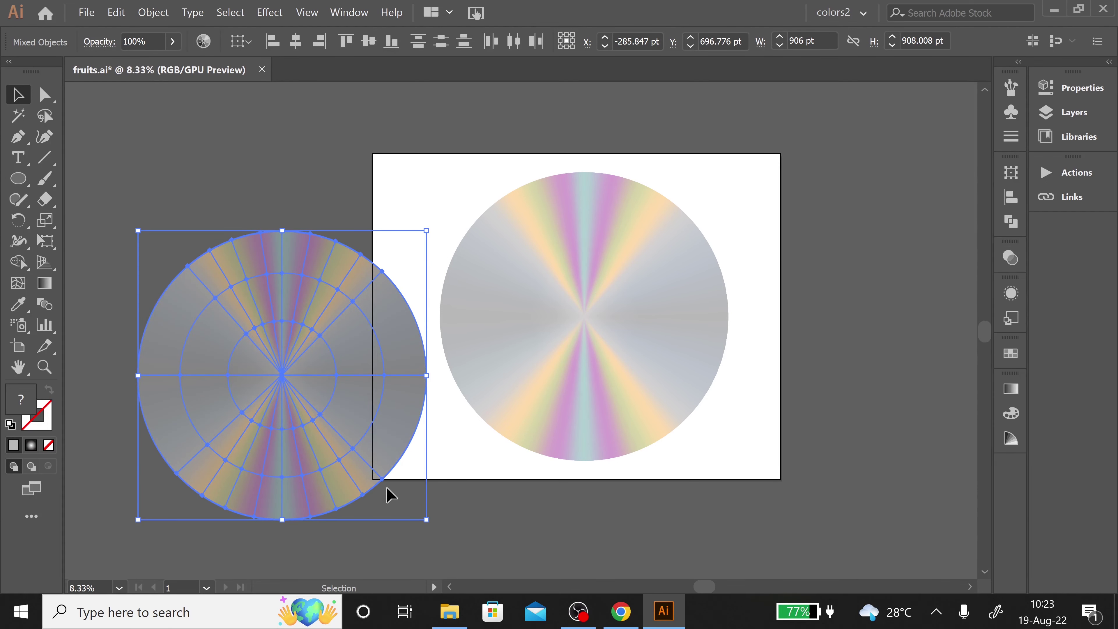
Step: Group the left circle, rotate it 90°, and move it onto the artboard
right_click(363, 402)
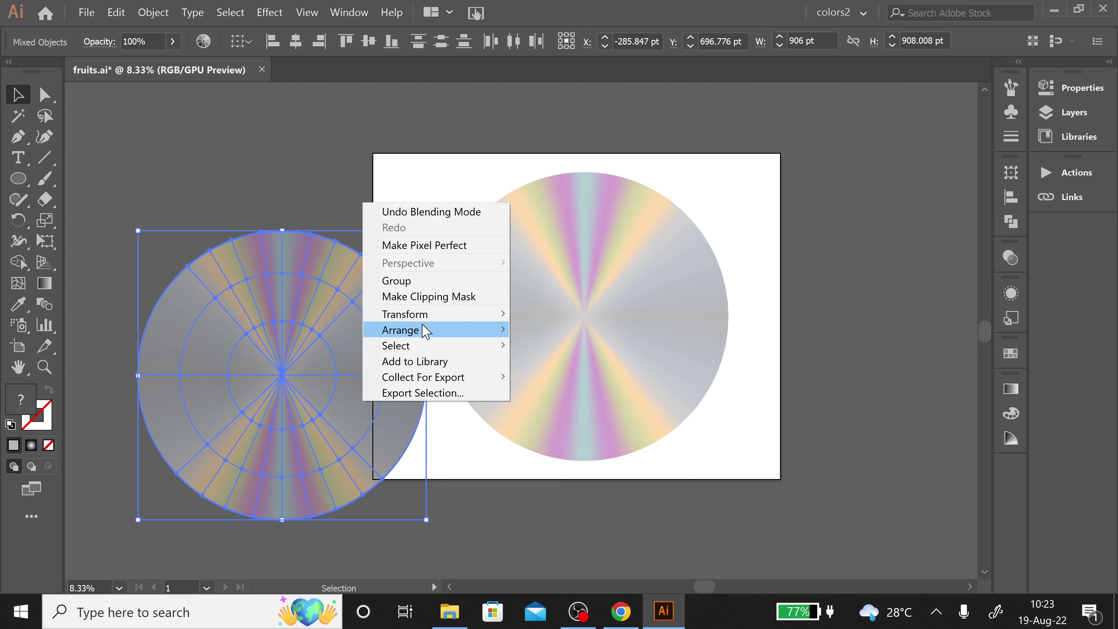
click(425, 281)
mouse_move(429, 236)
mouse_down()
mouse_move(455, 230)
mouse_move(428, 512)
mouse_up()
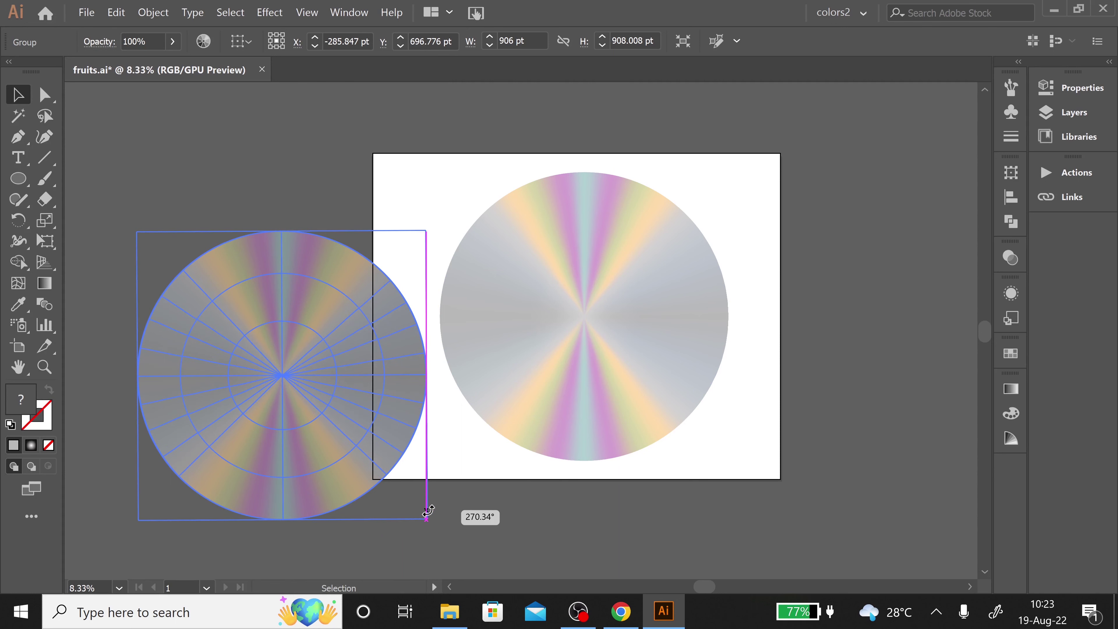
drag(428, 515, 427, 515)
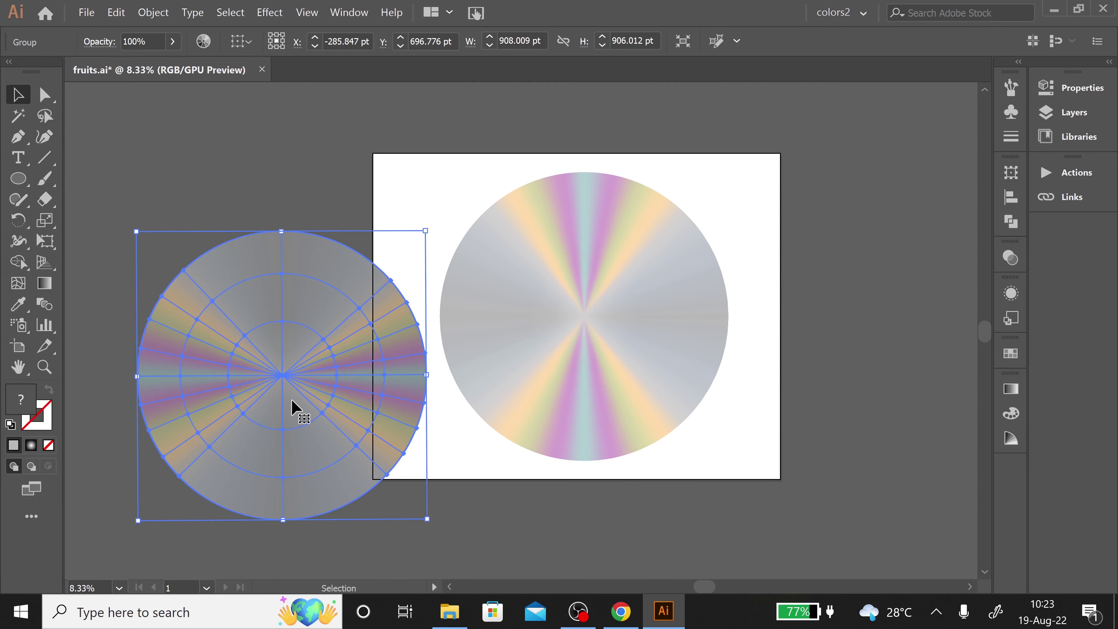
drag(291, 399, 386, 374)
click(622, 329)
Step: Bring the right disc to front, slide the rotated circle behind it, and centre both
right_click(623, 330)
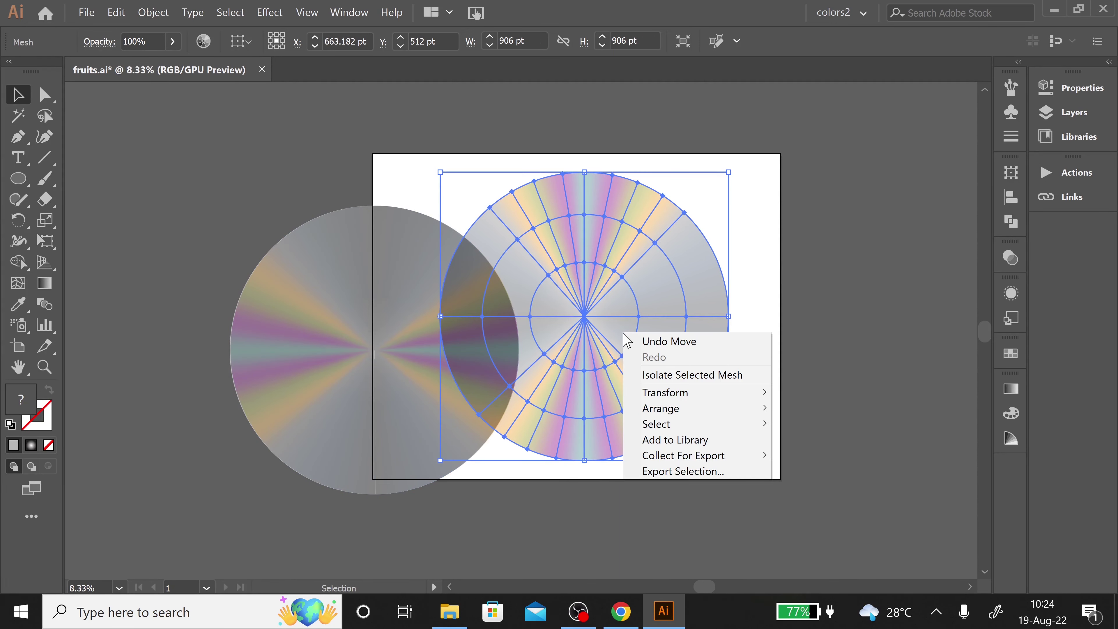
click(532, 405)
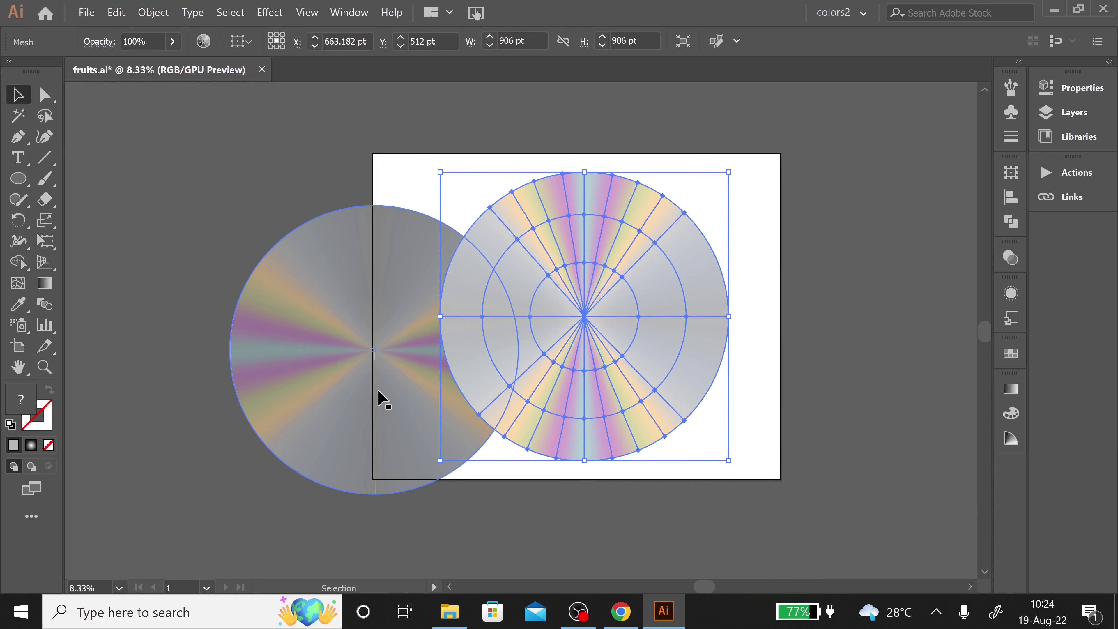
drag(379, 398, 568, 361)
drag(347, 130, 725, 436)
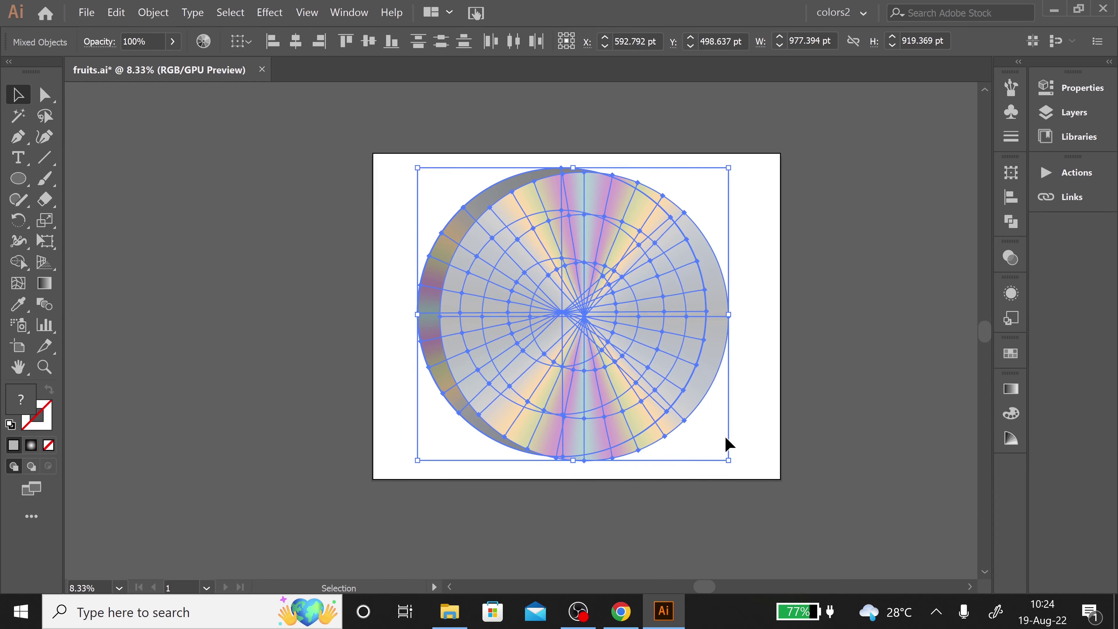
click(1011, 197)
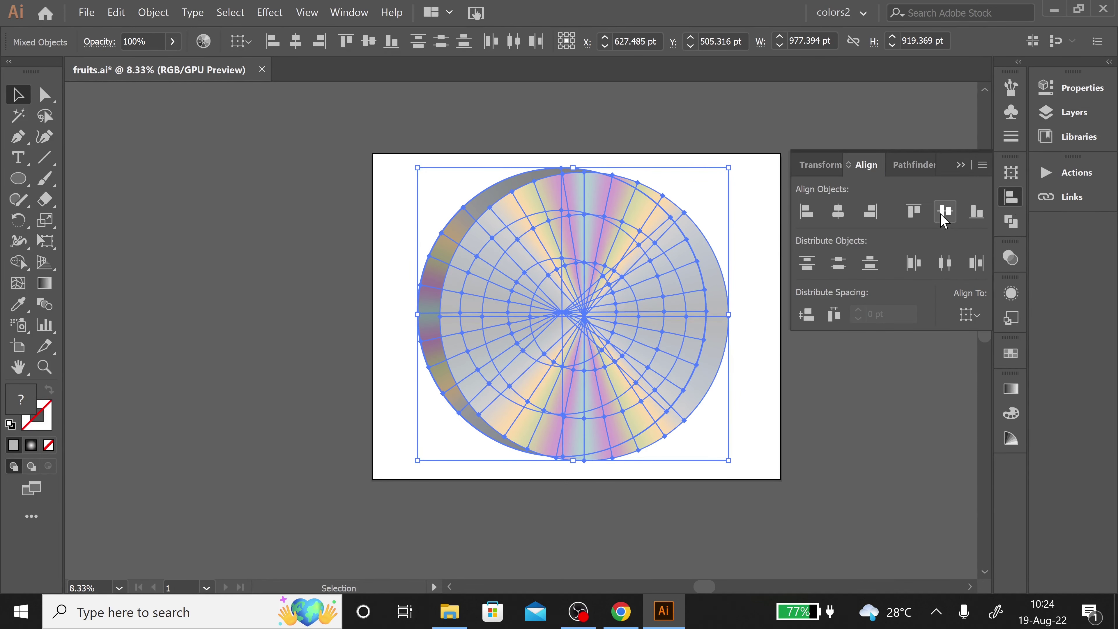
click(945, 212)
click(839, 212)
click(806, 473)
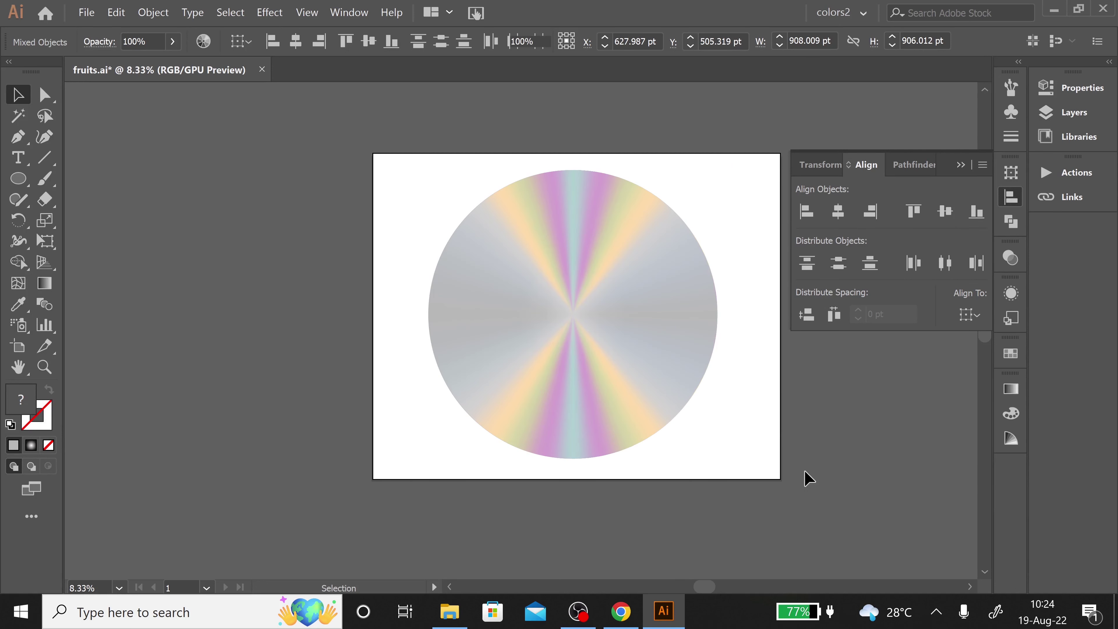
Step: Enlarge the back circle slightly and re-centre both circles so a thin rim shows
click(961, 165)
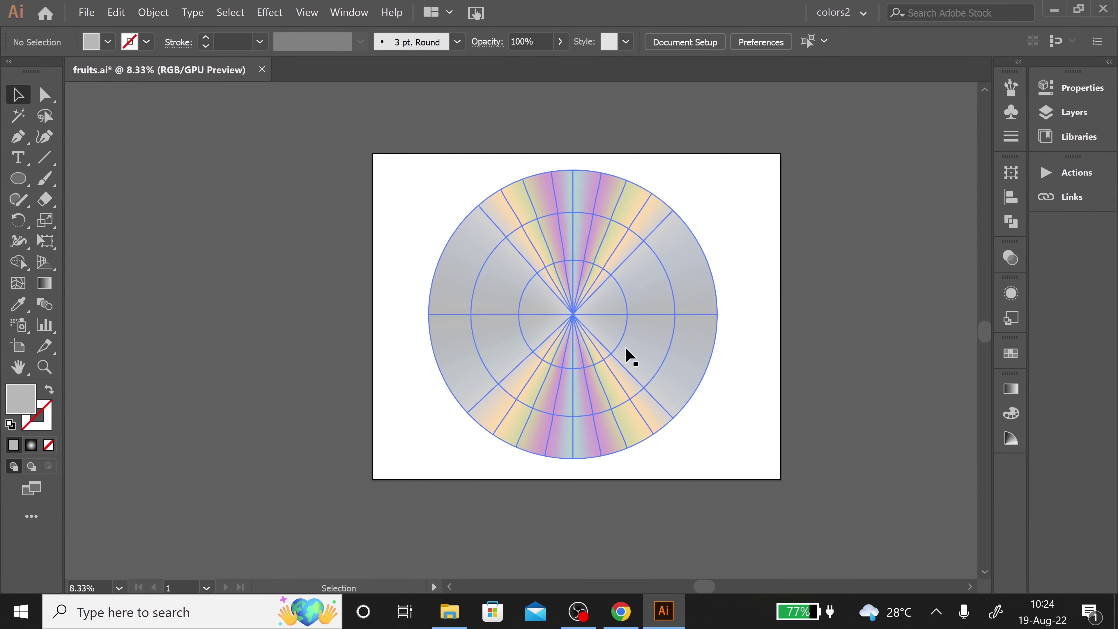
click(625, 346)
drag(624, 346, 625, 323)
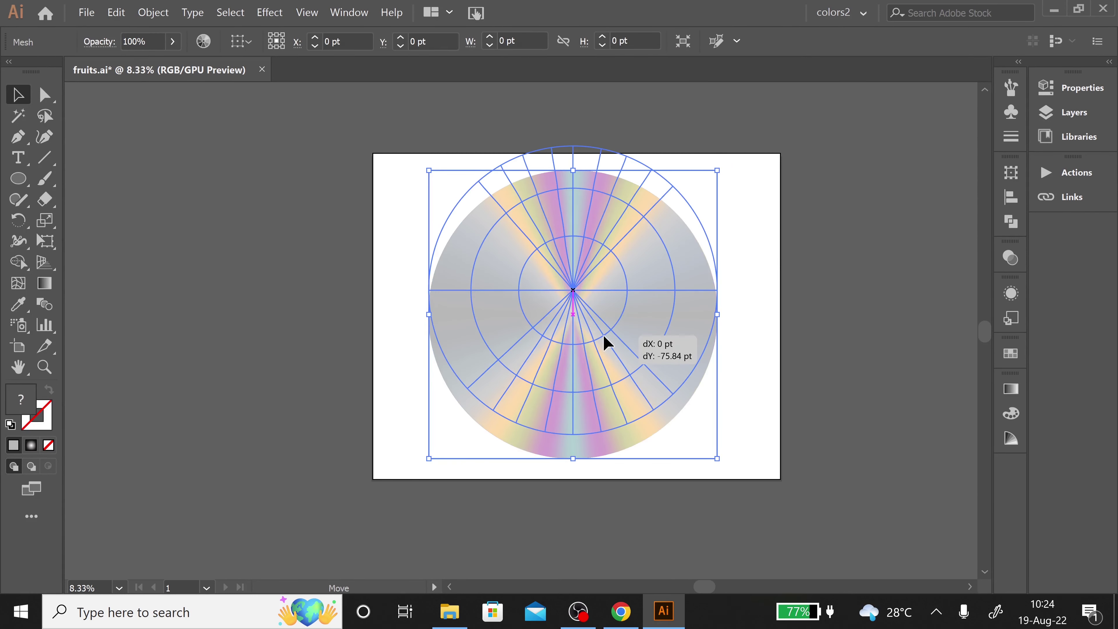
click(581, 461)
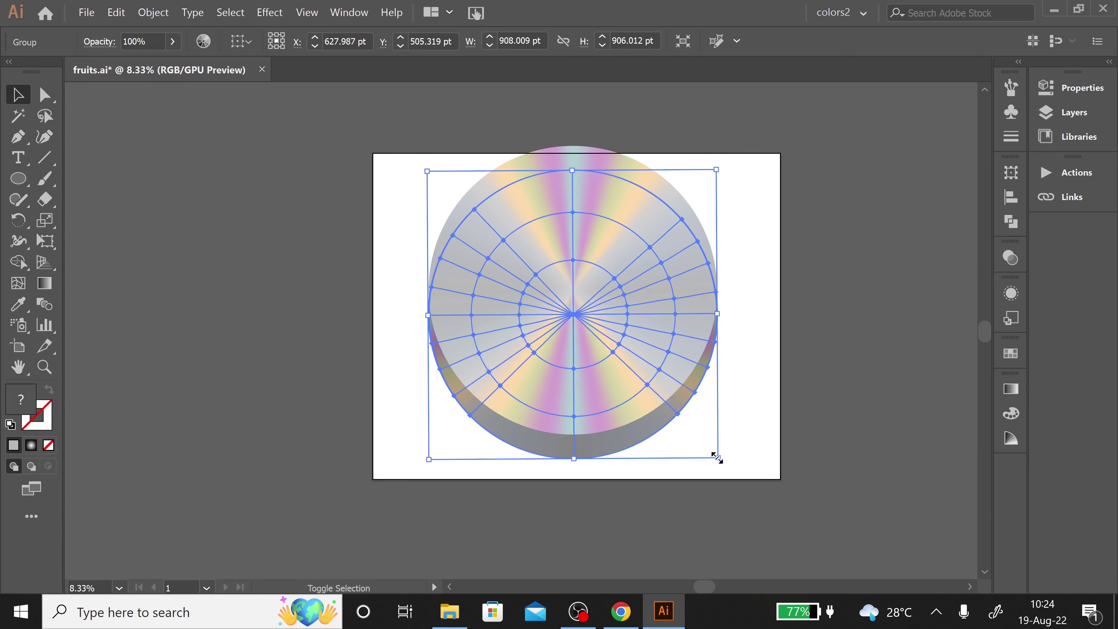
drag(717, 459, 728, 466)
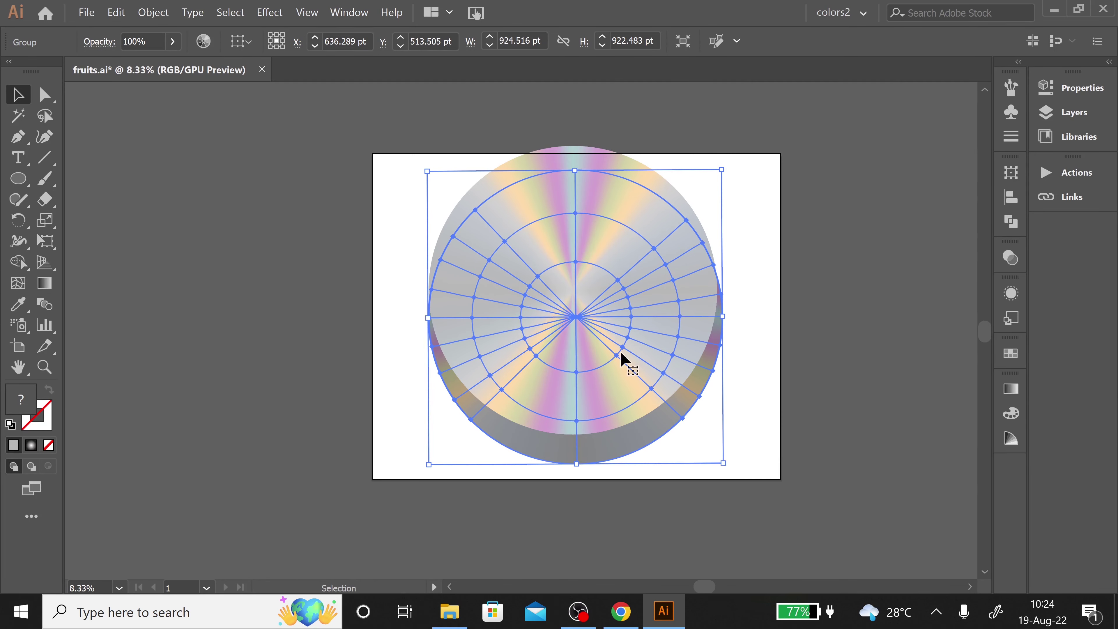
shift+click(654, 355)
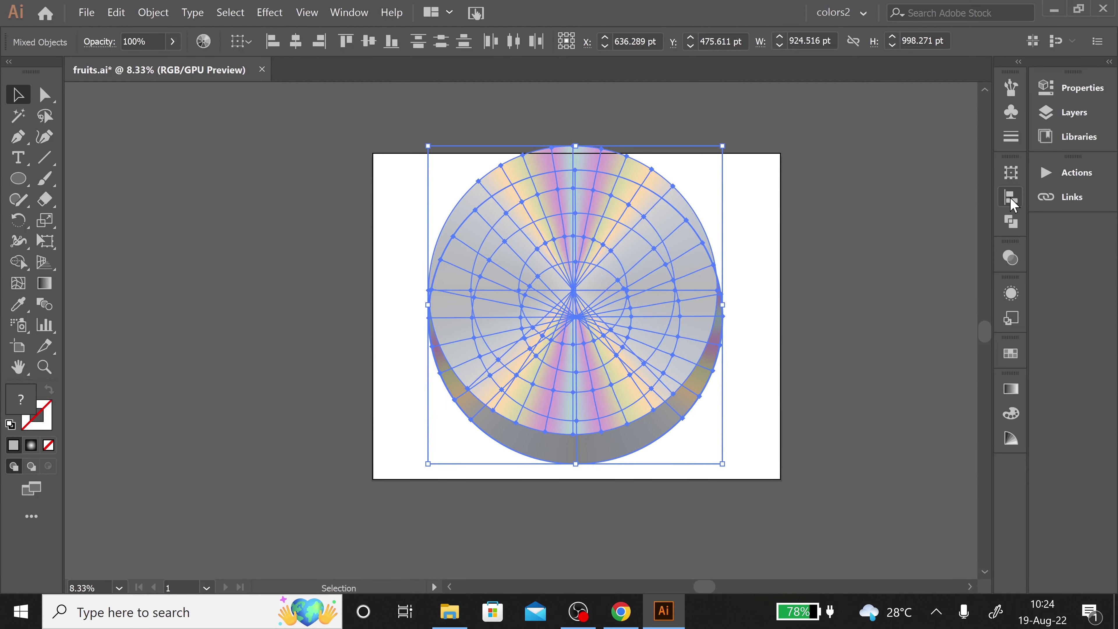
click(1011, 197)
click(944, 213)
click(843, 223)
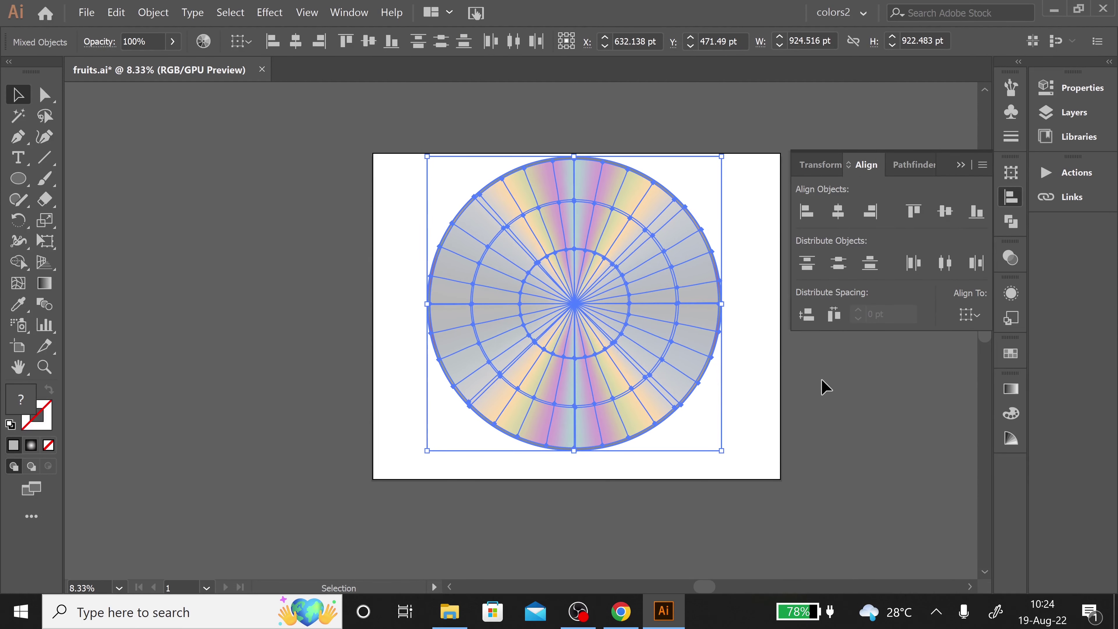
click(825, 419)
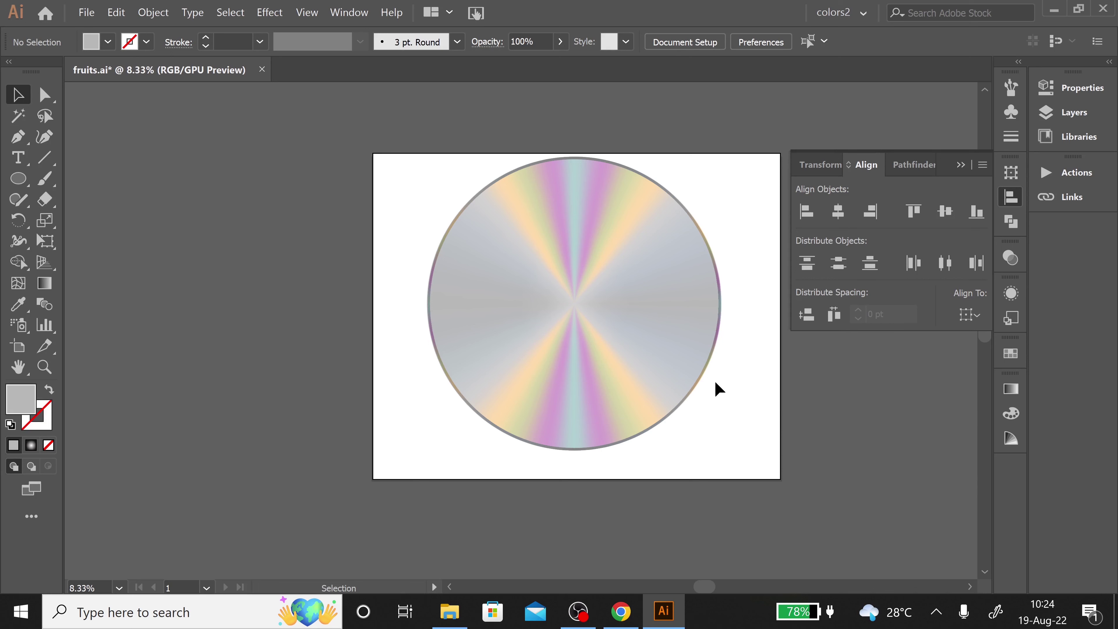
key(ctrl)
Step: Draw a large grey circle left of the disc with a smaller circle centred inside it
scroll(715, 380, up, 2)
click(958, 161)
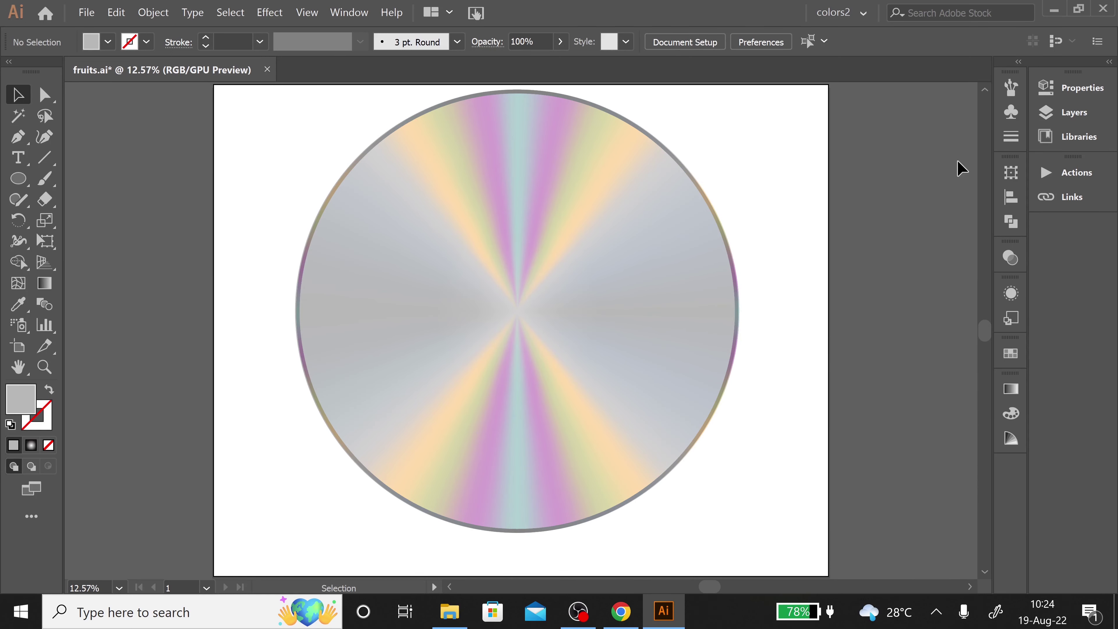
key(l)
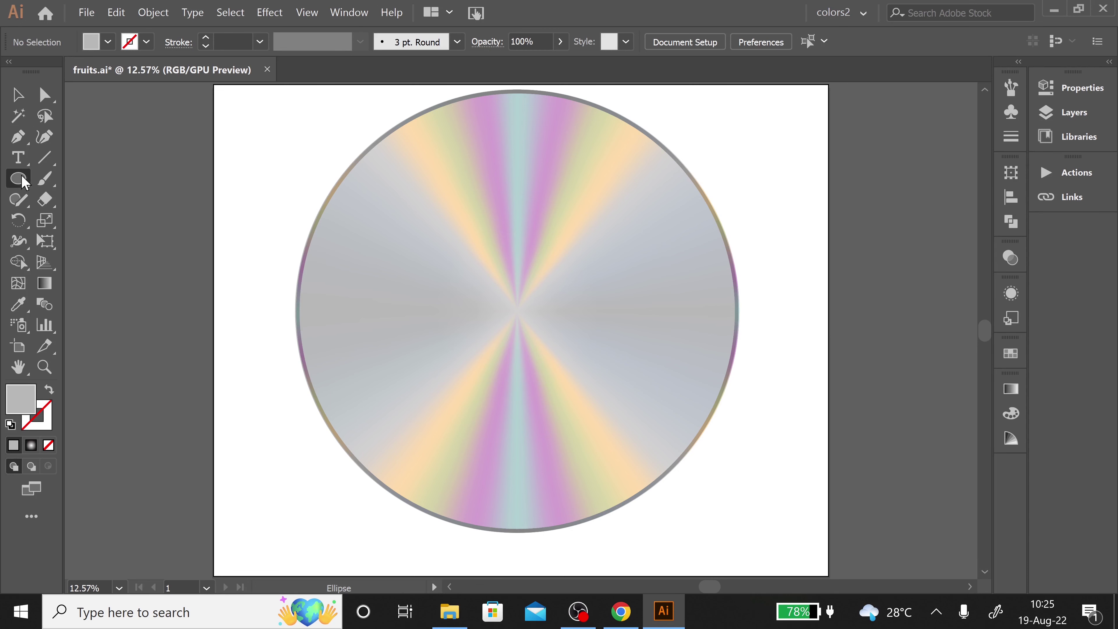
drag(122, 311, 311, 500)
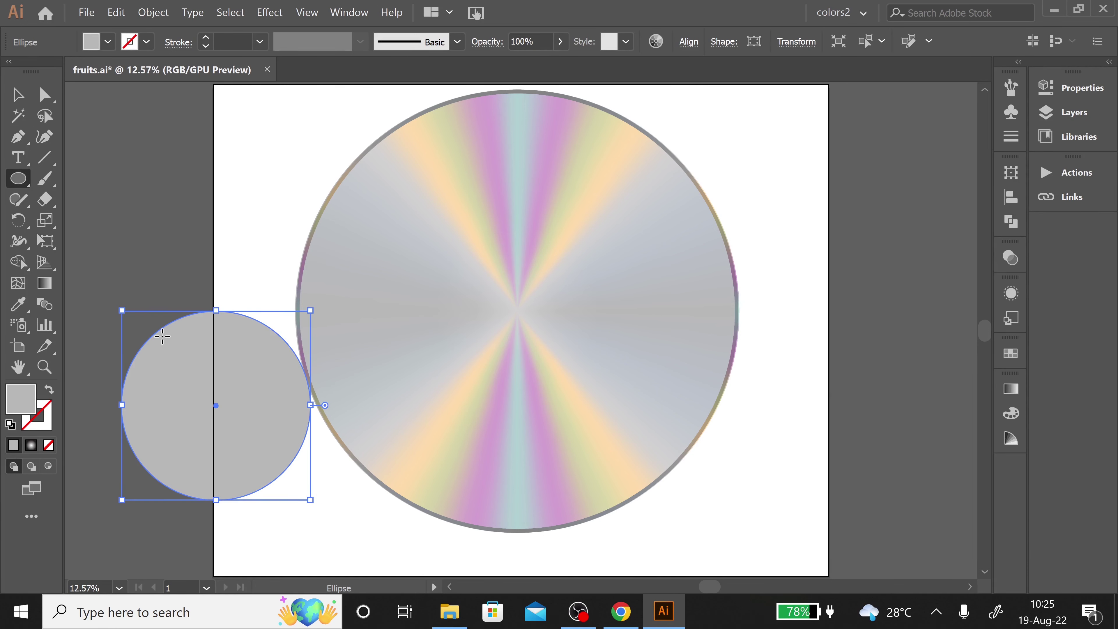
drag(162, 335, 316, 489)
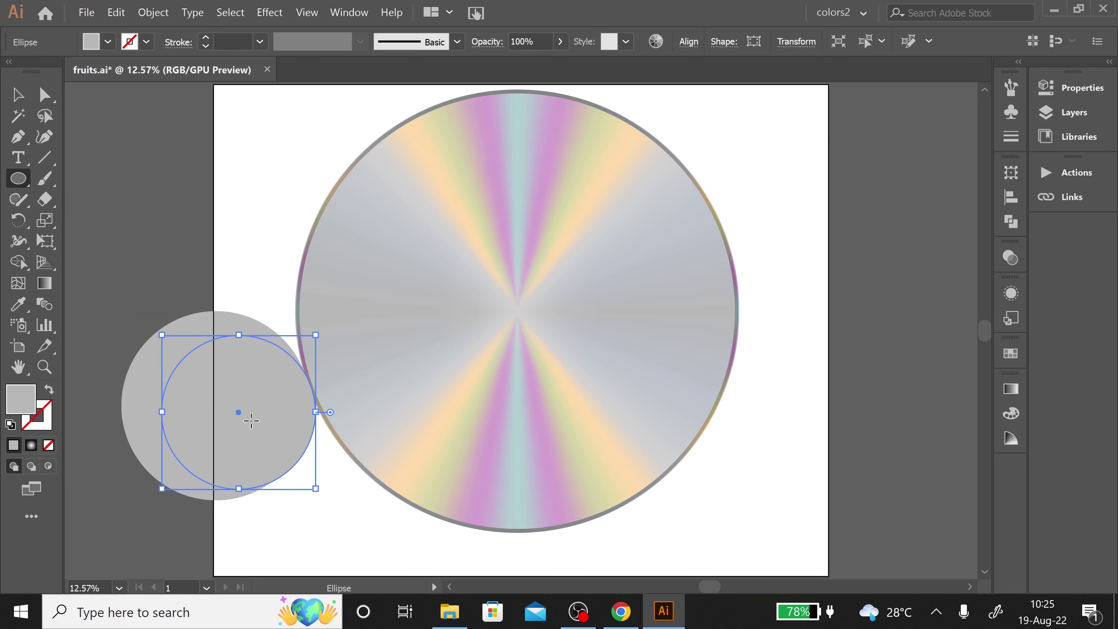
key(v)
drag(246, 425, 224, 418)
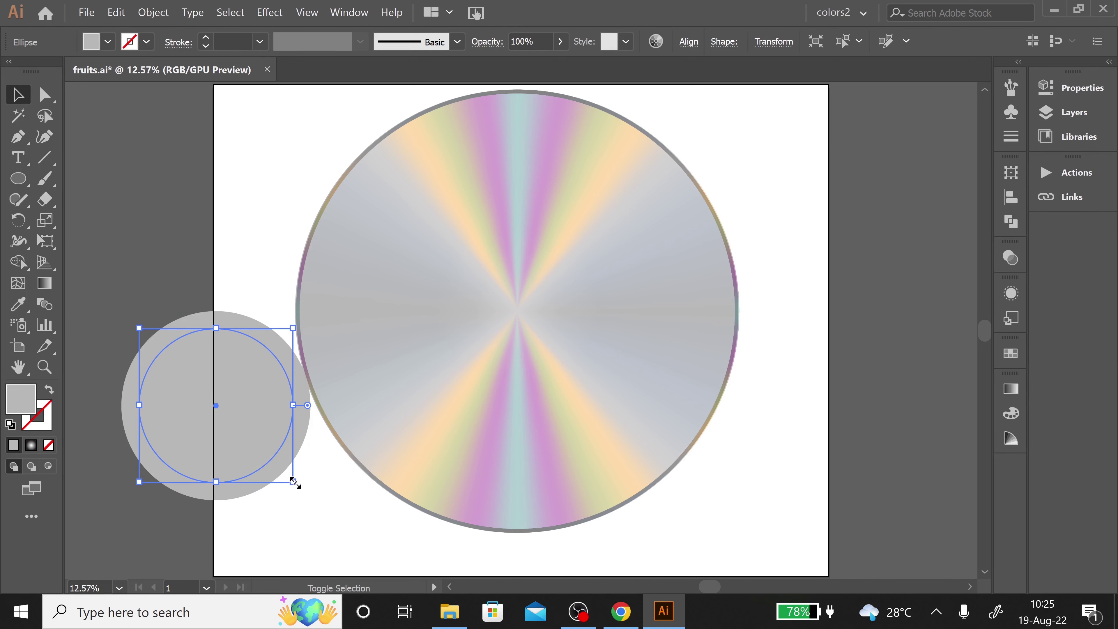
drag(294, 481, 297, 485)
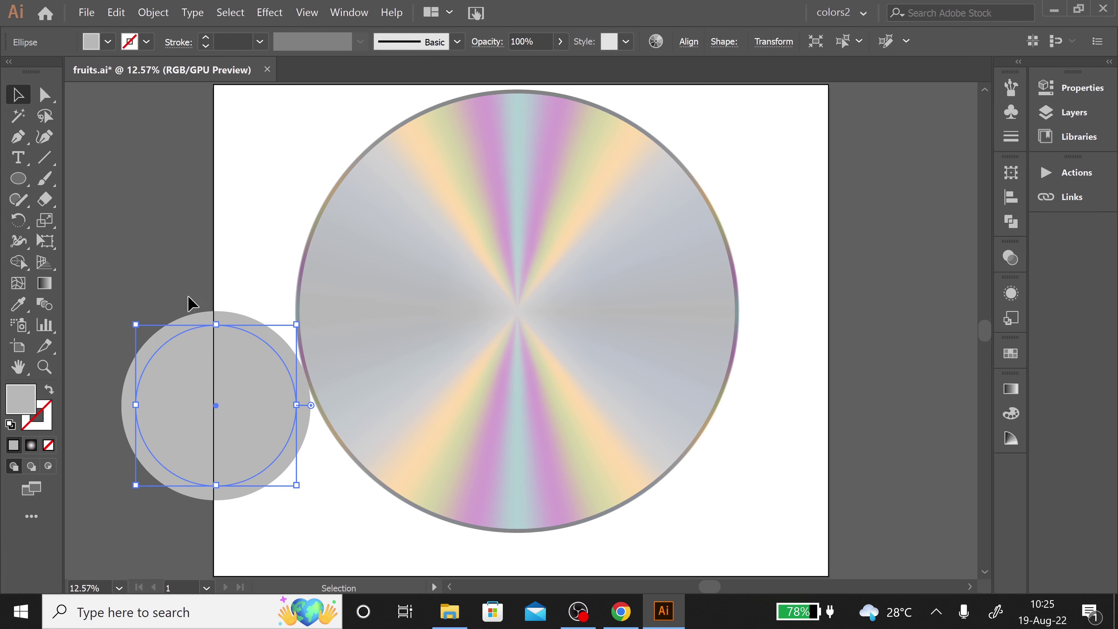
Step: Subtract the inner circle from the grey circle with Pathfinder Minus Front to form a ring
key(ctrl+a)
click(1012, 197)
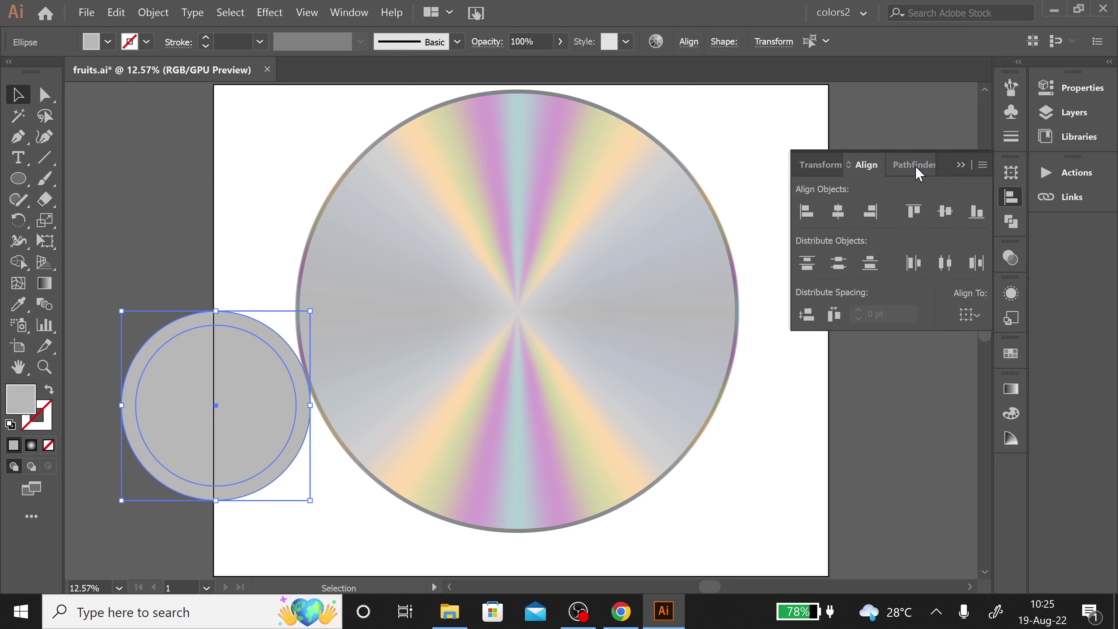
click(914, 165)
click(839, 212)
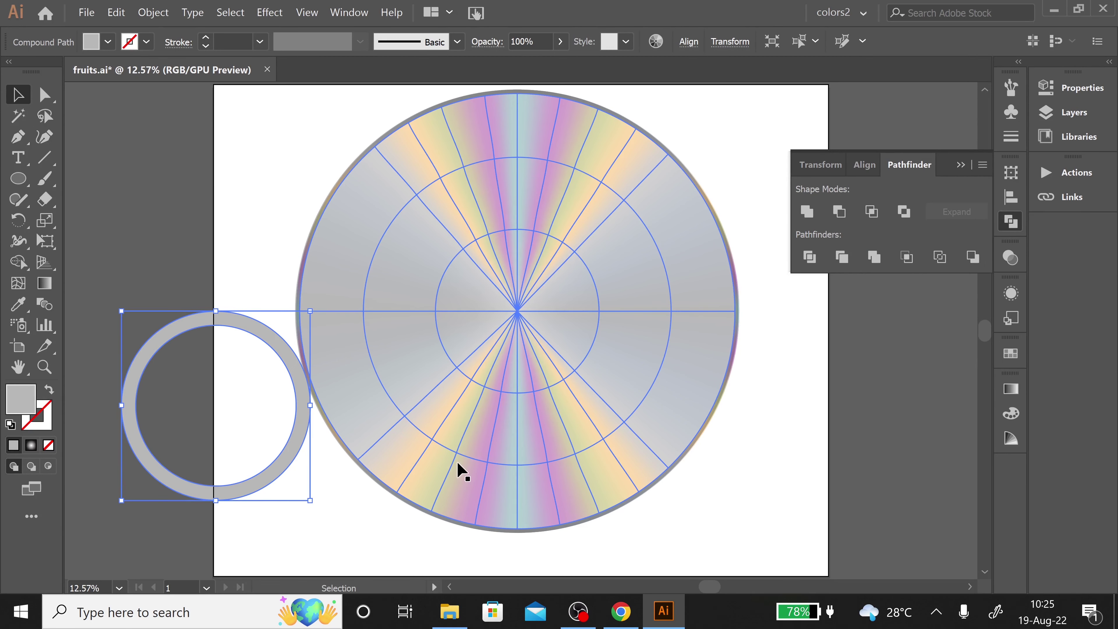
Step: Draw a circle inside the grey ring and centre it there
key(l)
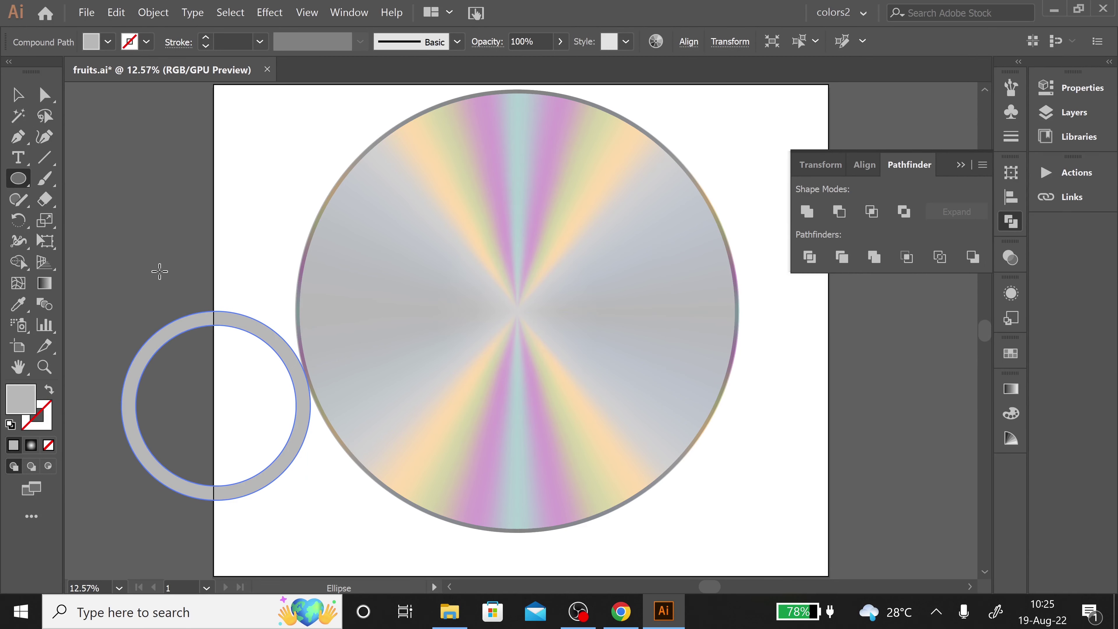
drag(238, 418, 293, 492)
key(v)
drag(248, 398, 224, 381)
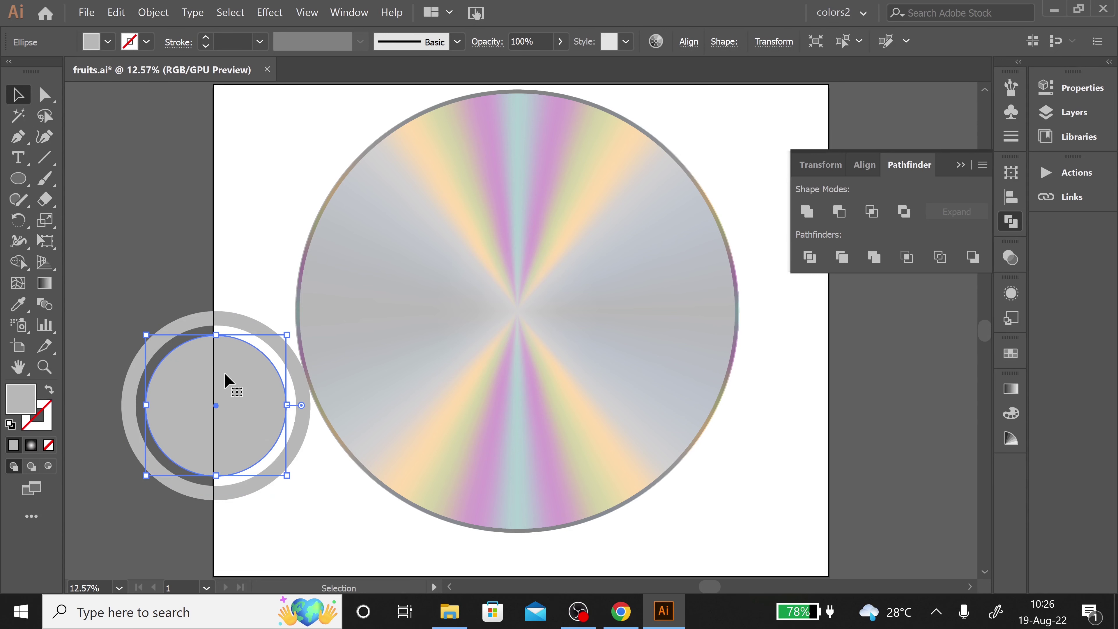
Step: Draw a 260 pt circle, then shrink and centre it within the rings
key(l)
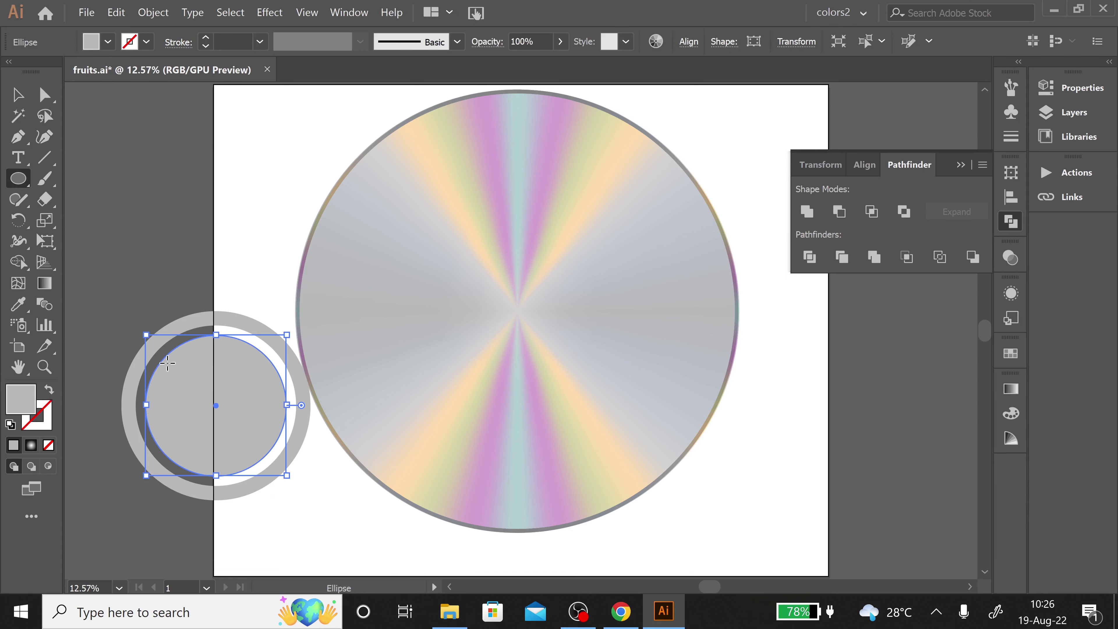
drag(167, 363, 292, 477)
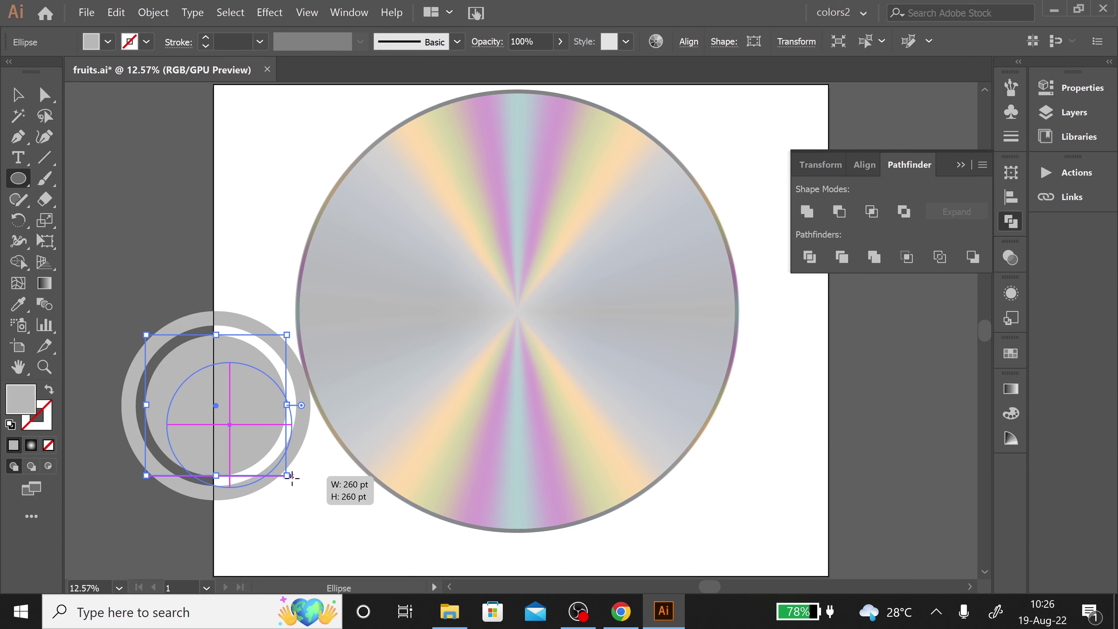
key(v)
click(225, 423)
drag(225, 423, 216, 411)
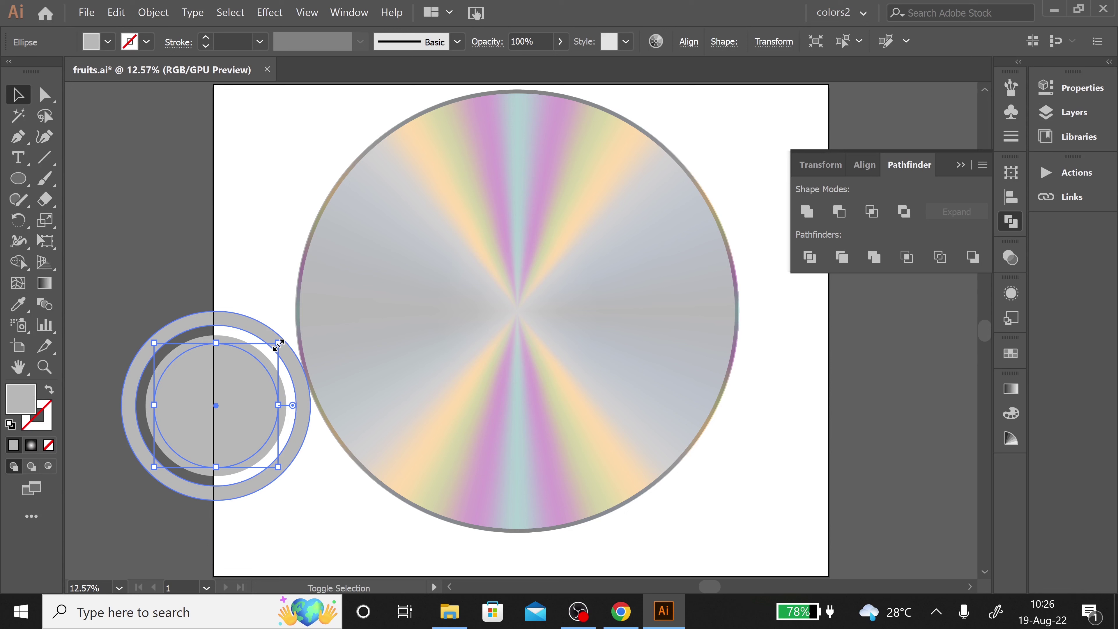
drag(278, 343, 268, 358)
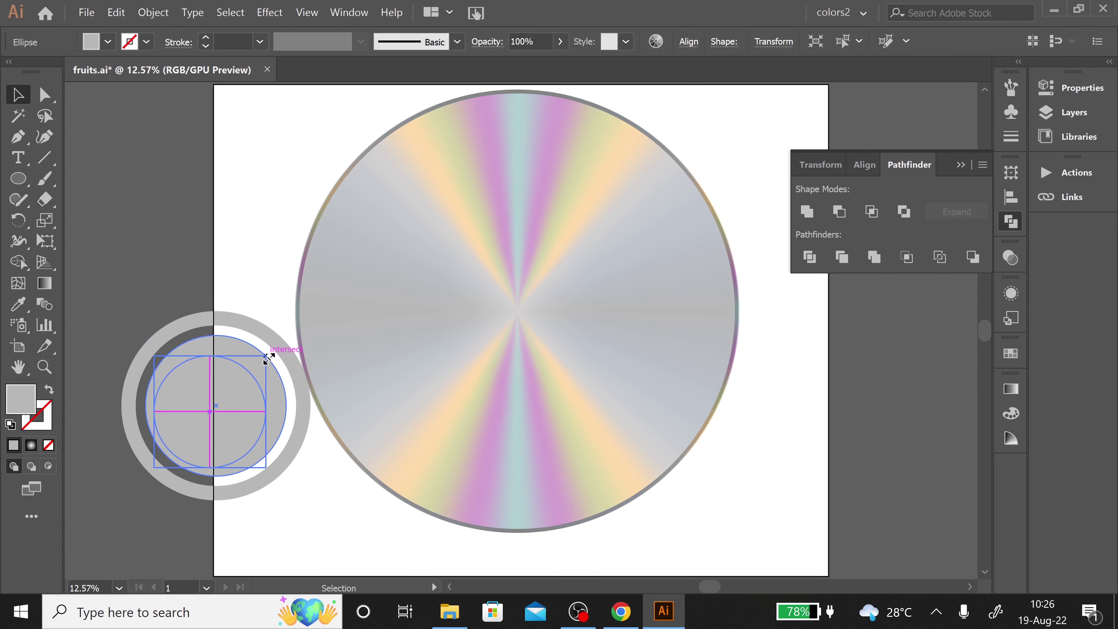
drag(211, 412, 216, 403)
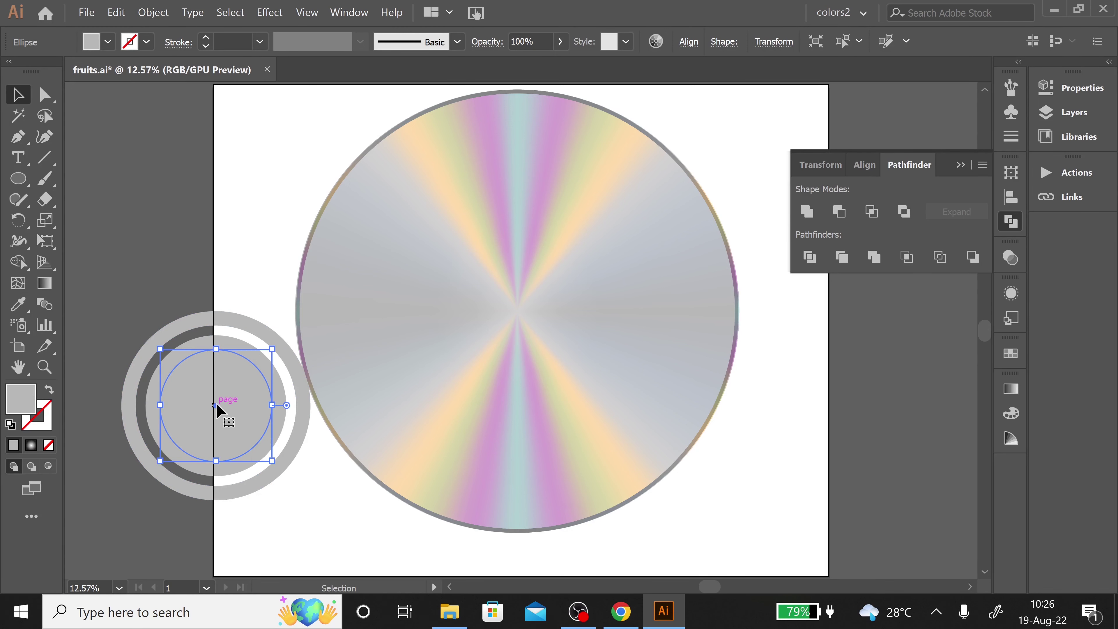
Step: Move the finished ring onto the disc and cut the inner circle out to make another ring
click(174, 255)
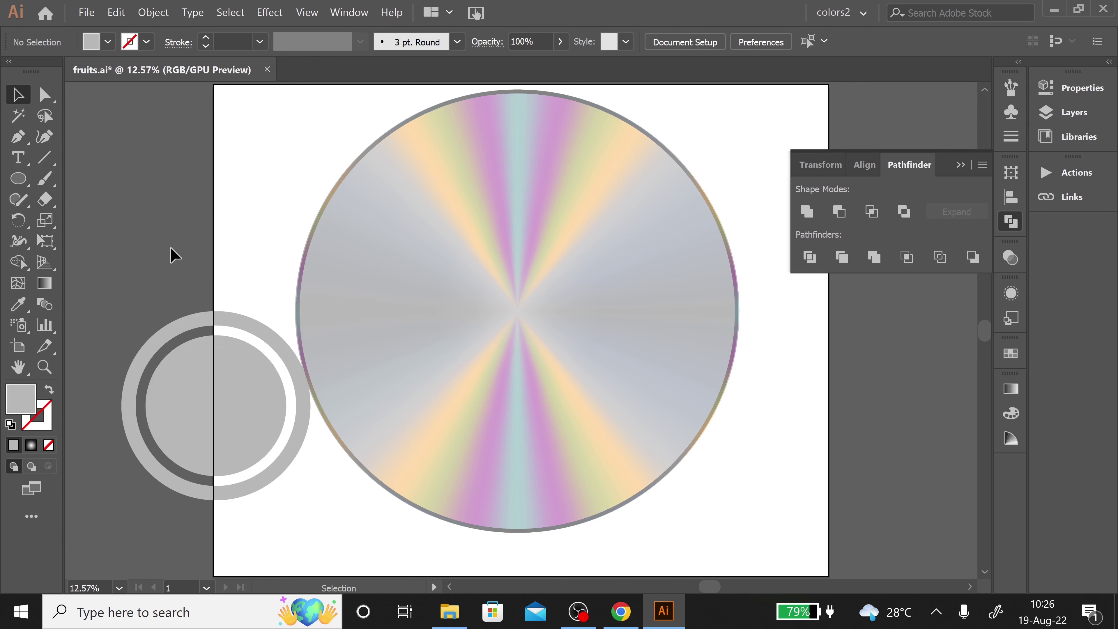
drag(264, 339, 567, 385)
click(215, 412)
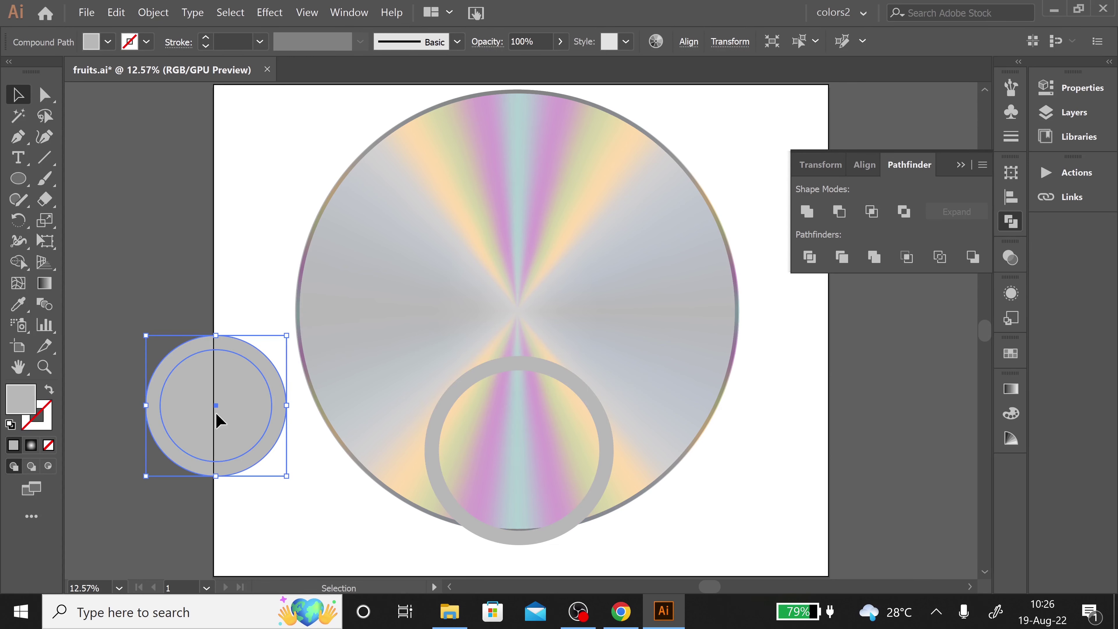
click(839, 212)
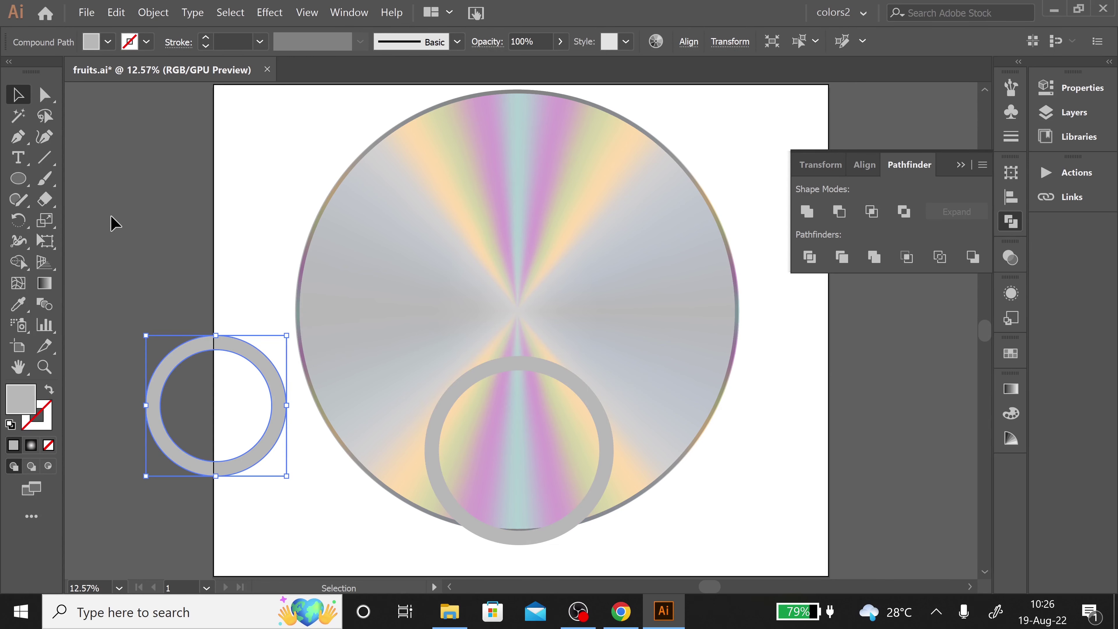
Step: Draw a centred circle inside the left ring and move the grey ring back around the small circles
click(114, 224)
key(l)
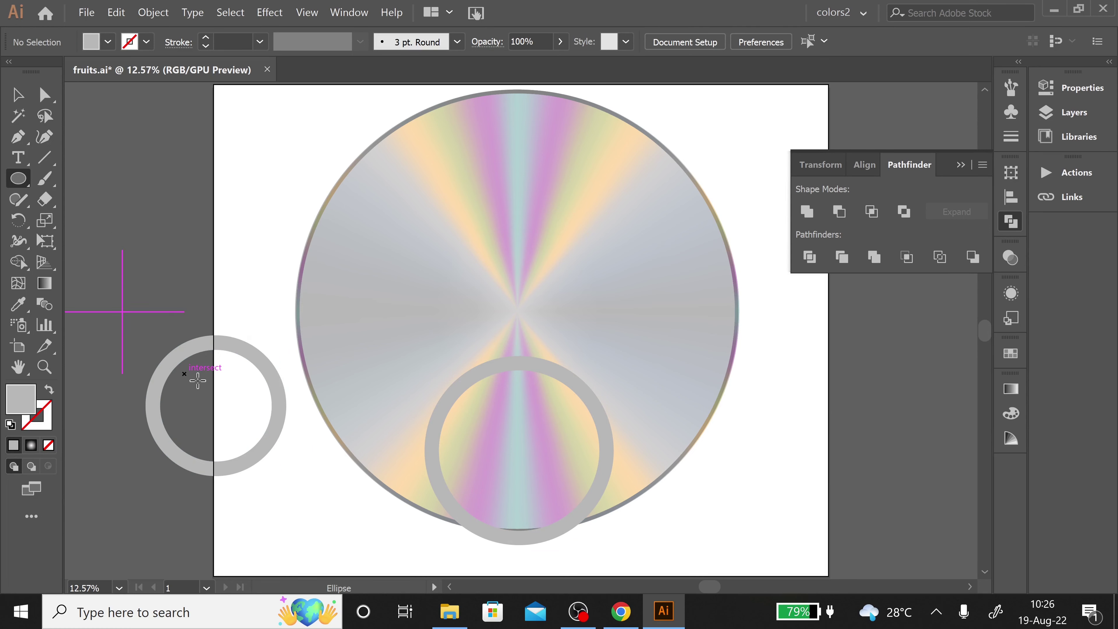
drag(185, 374, 266, 455)
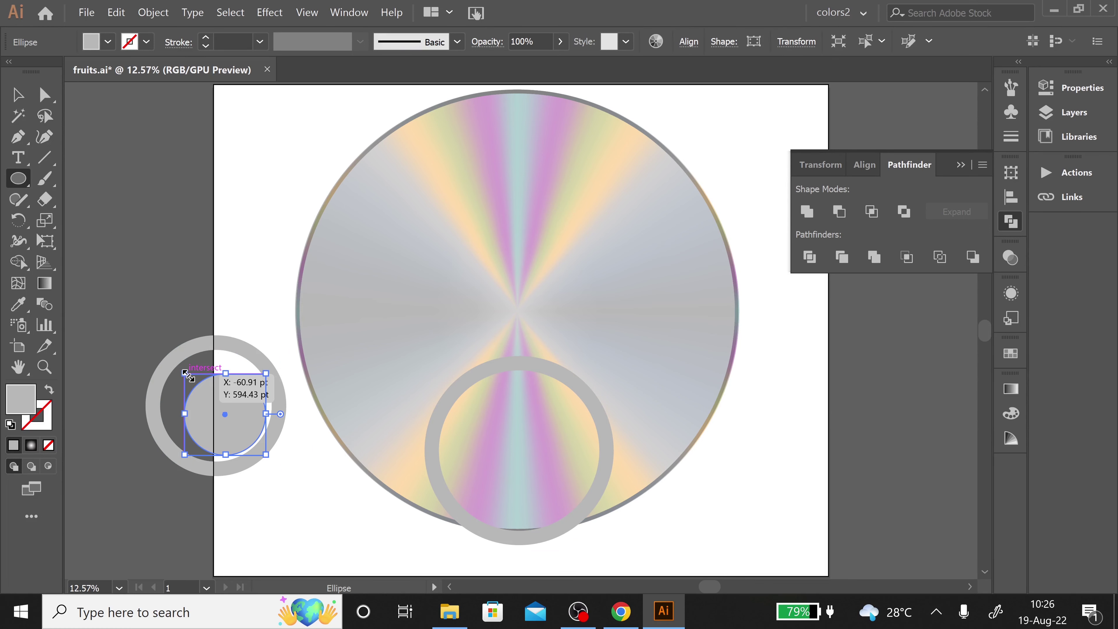
drag(184, 373, 175, 363)
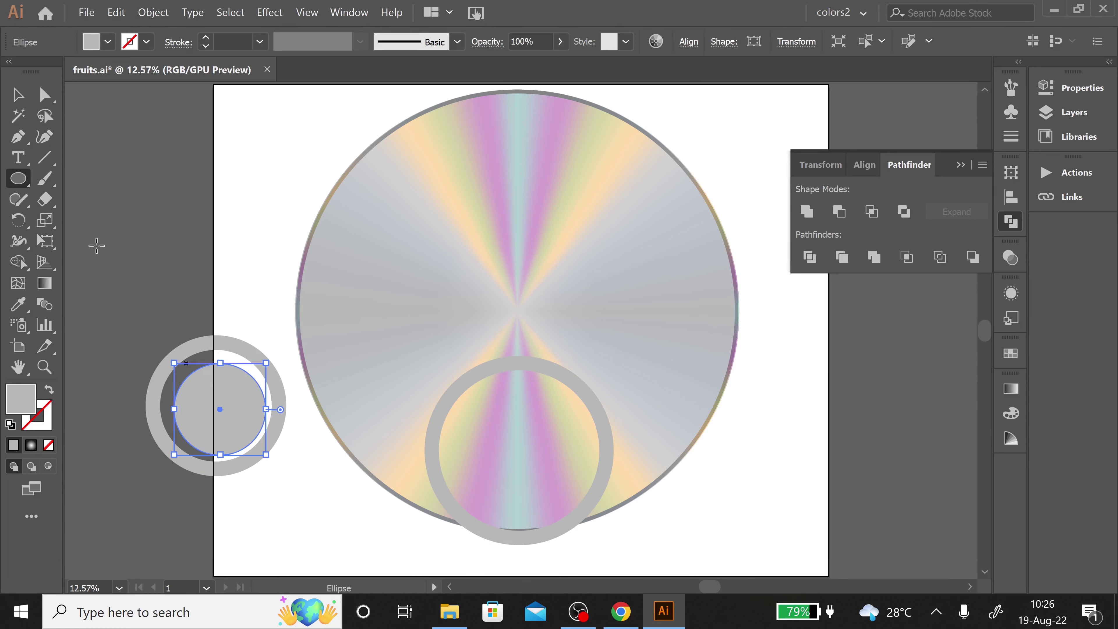
click(18, 98)
drag(266, 455, 238, 418)
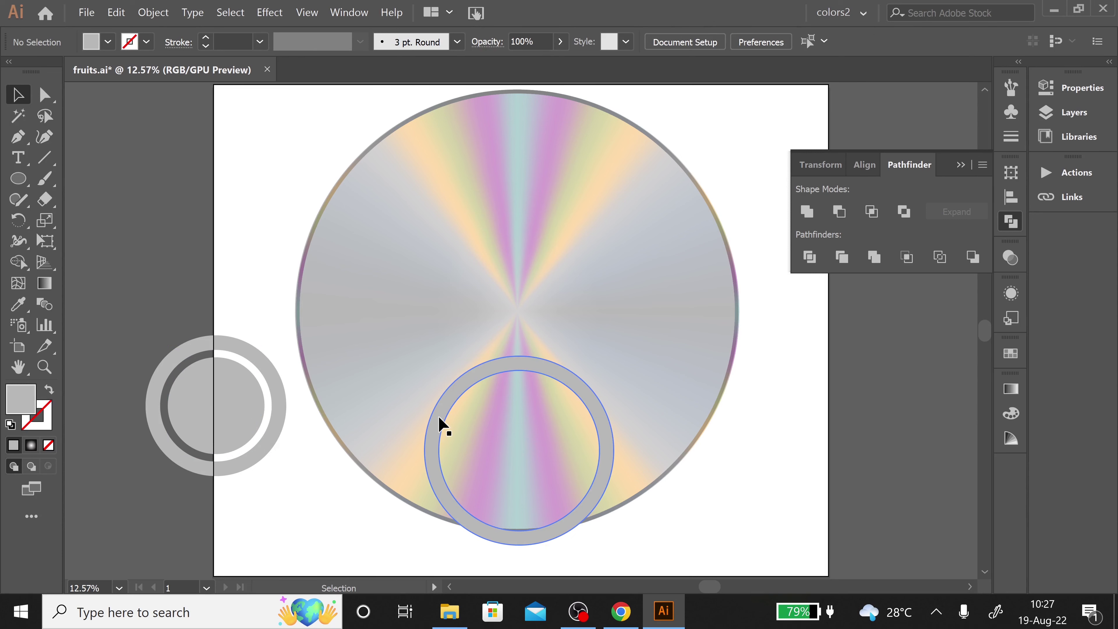
drag(441, 422, 135, 378)
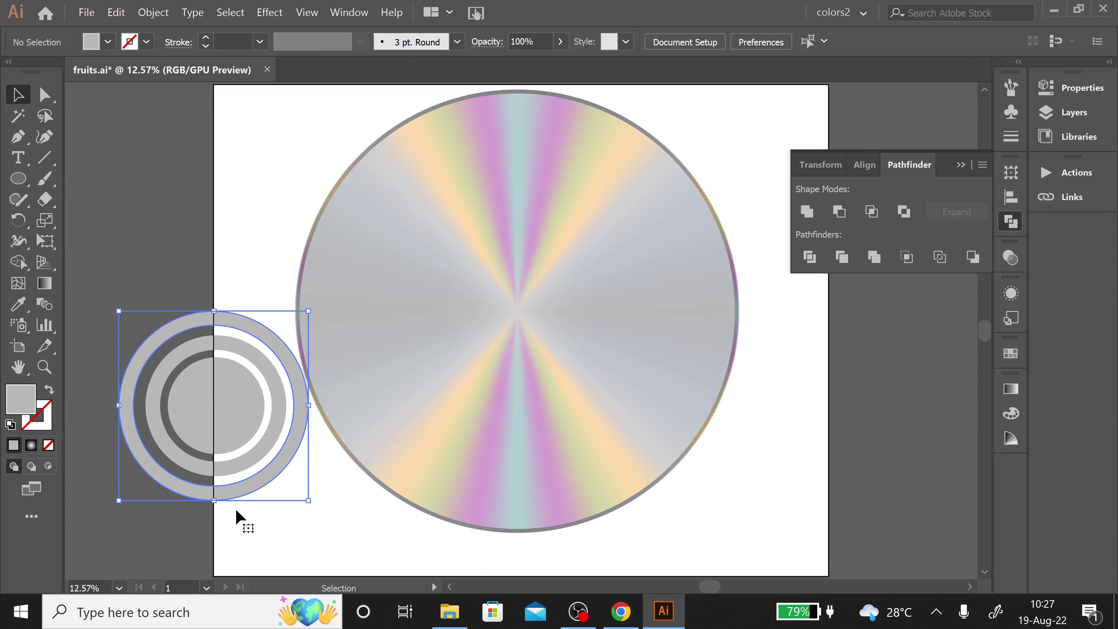
click(188, 538)
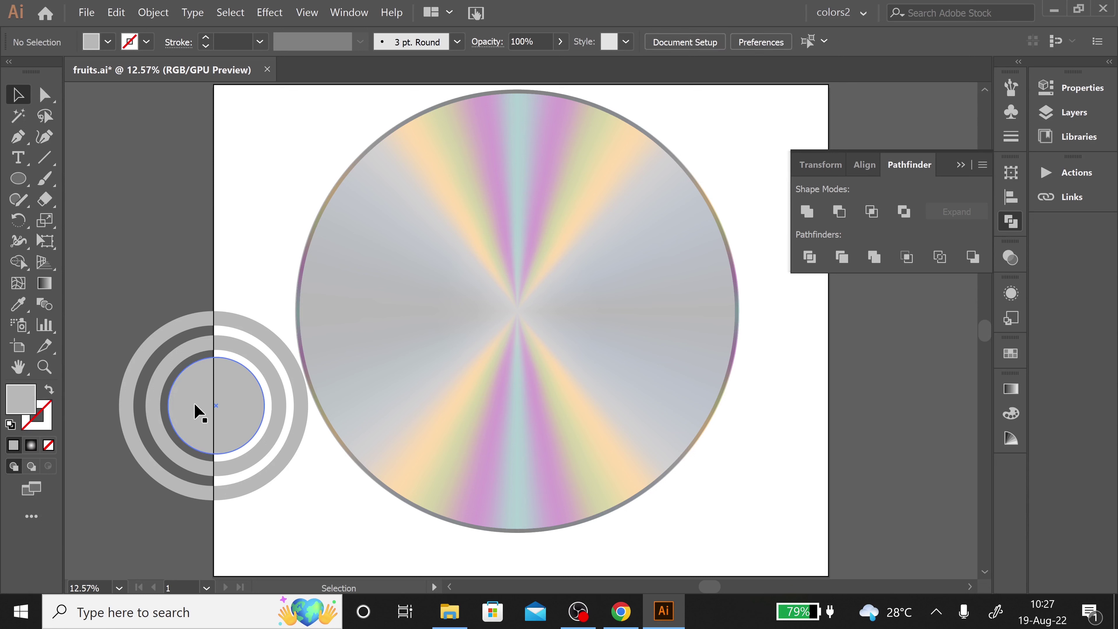
Step: Draw an 80 pt circle at the rings' centre and horizontally centre-align all the ring circles
click(20, 181)
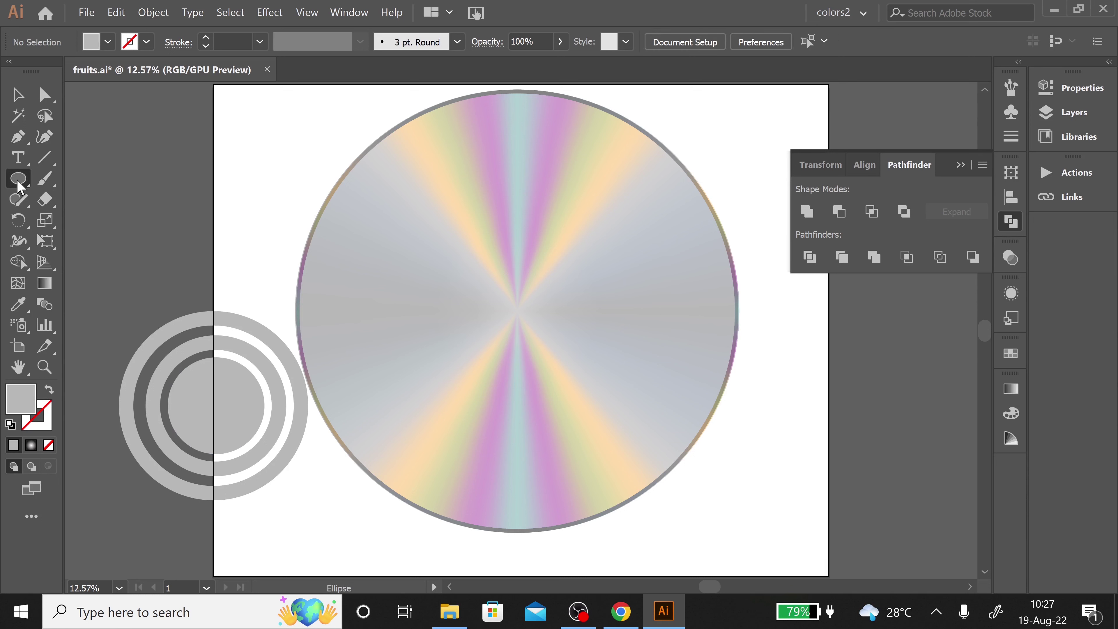
mouse_move(217, 413)
mouse_down()
mouse_move(238, 425)
mouse_move(216, 406)
mouse_up()
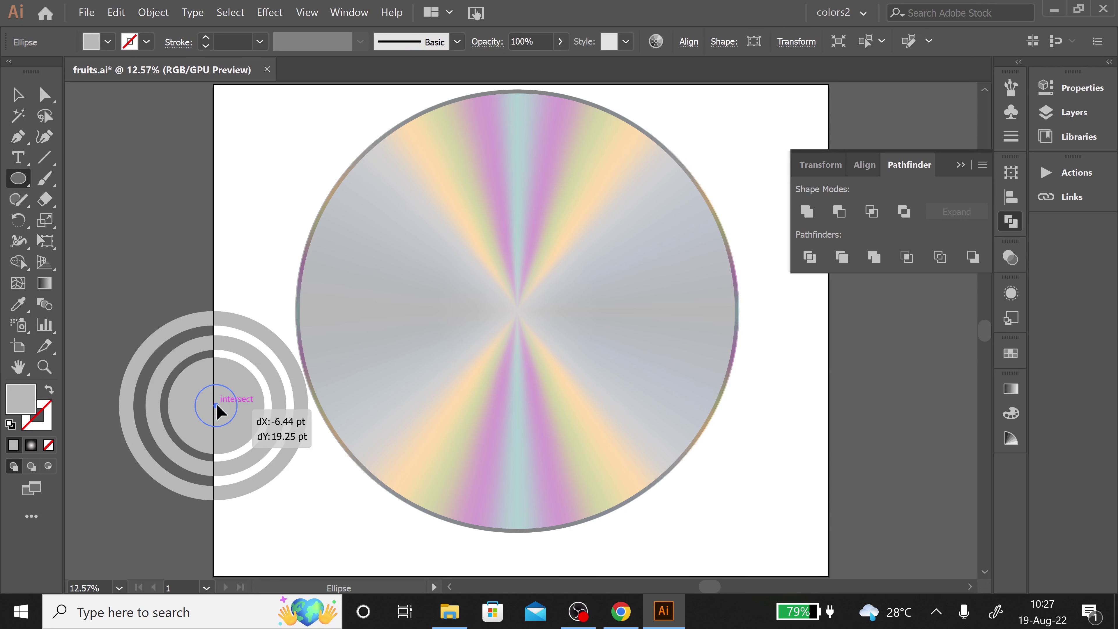
key(ctrl+a)
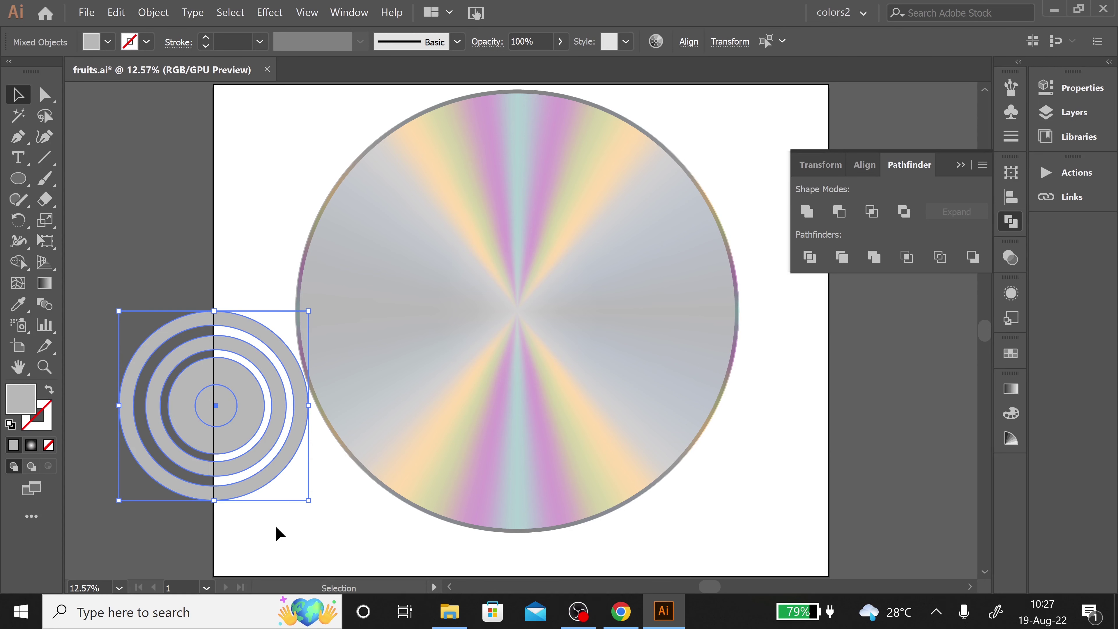
click(1011, 197)
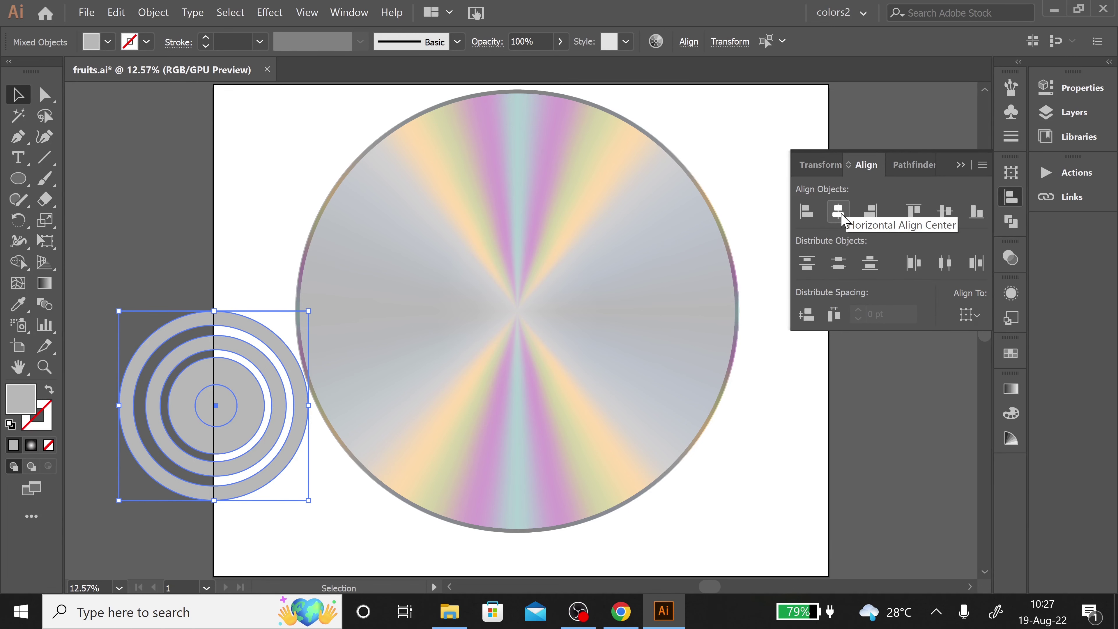
click(842, 215)
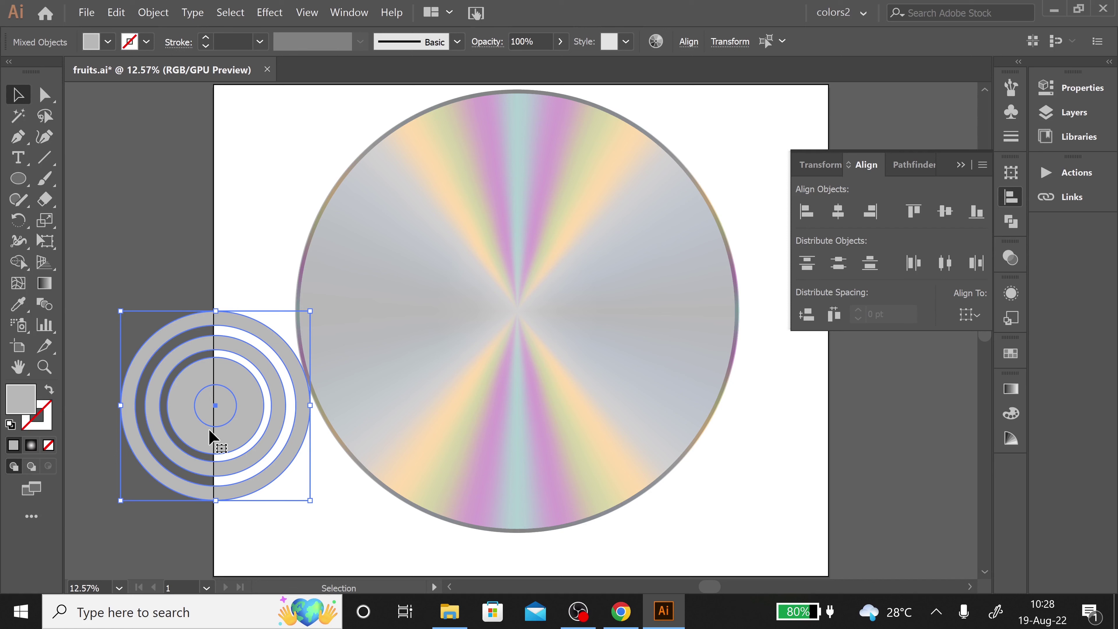
click(210, 417)
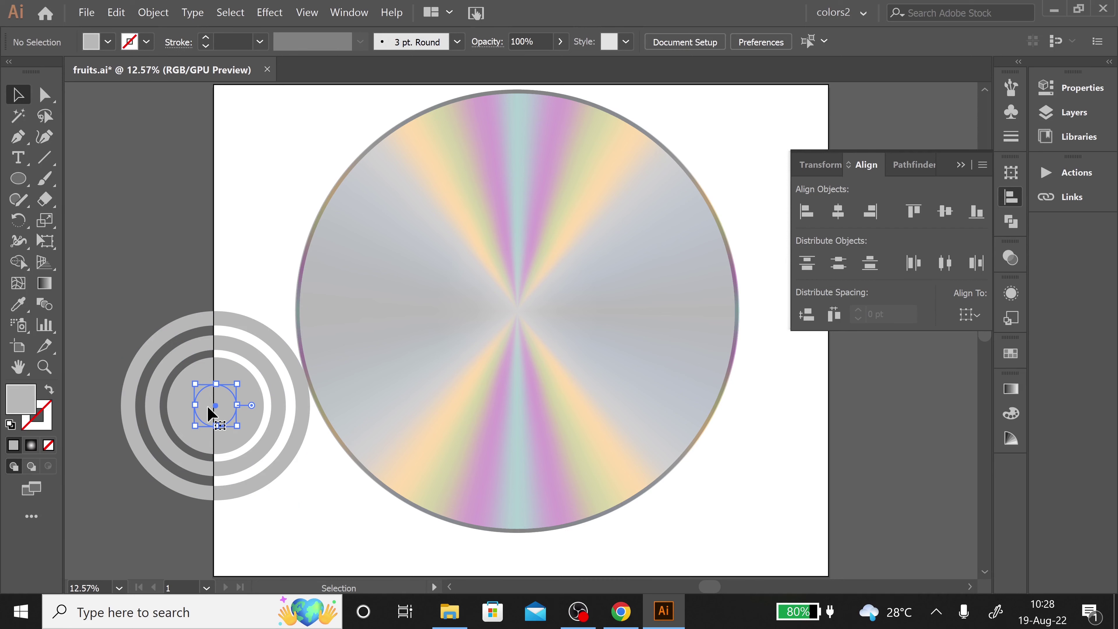
Step: Position the ring set on the holographic disc and align it to the disc's centre
mouse_move(207, 406)
mouse_down()
mouse_move(151, 285)
mouse_move(269, 501)
mouse_up()
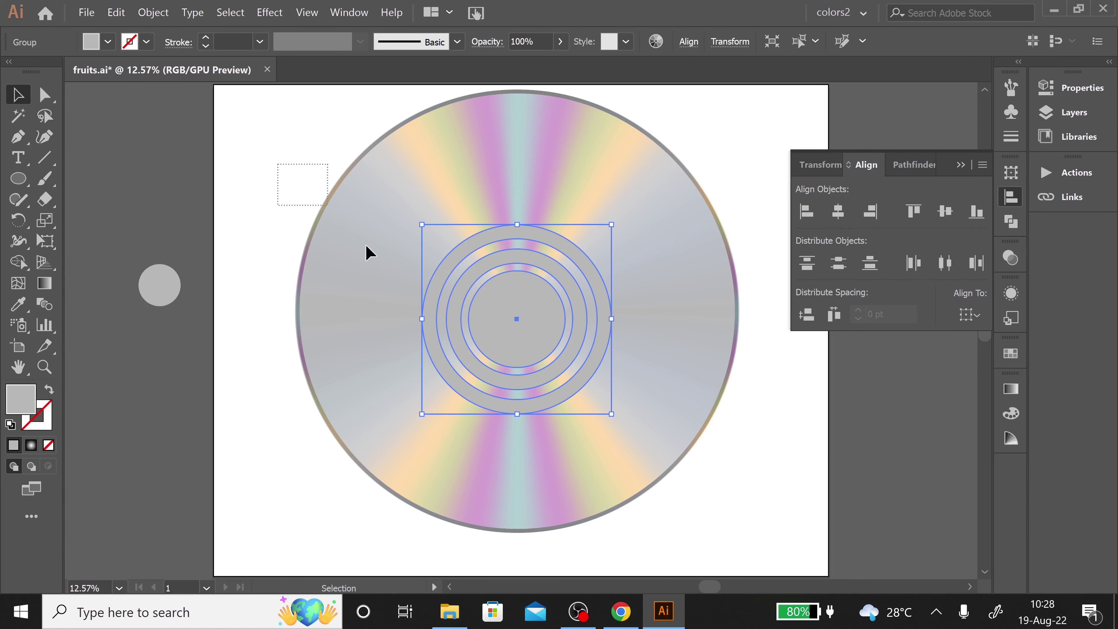
shift+click(367, 253)
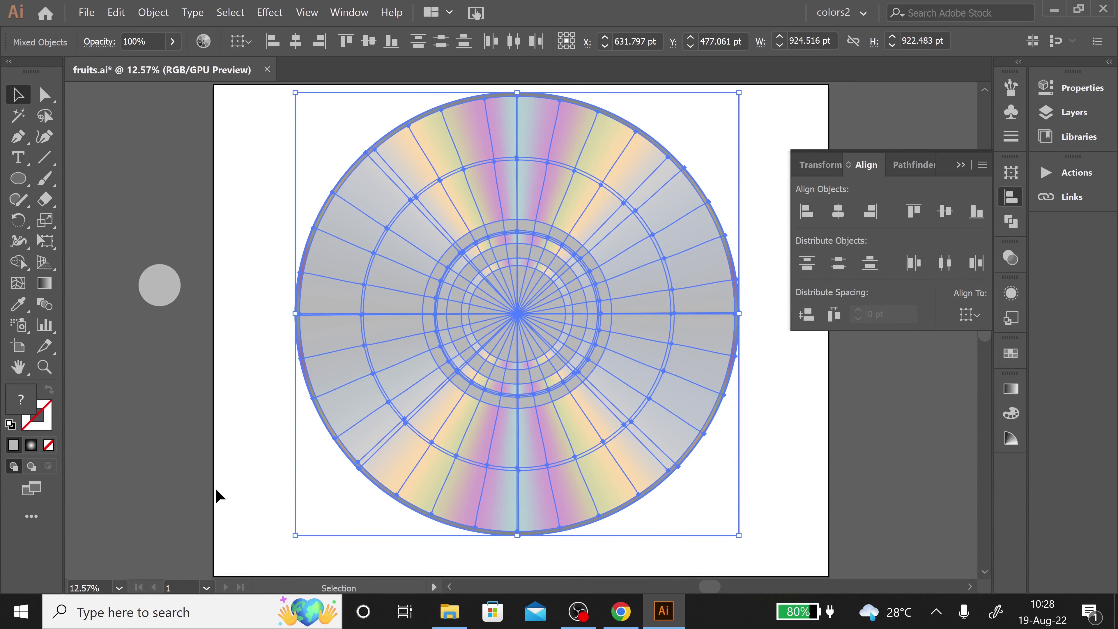
key(ctrl+z)
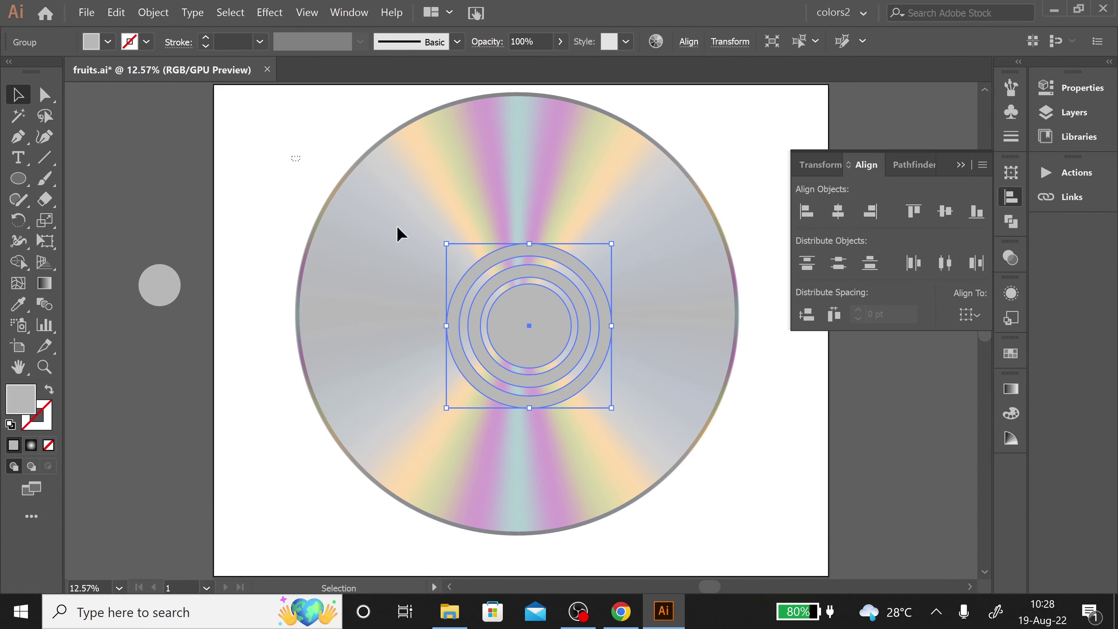
key(ctrl+shift+z)
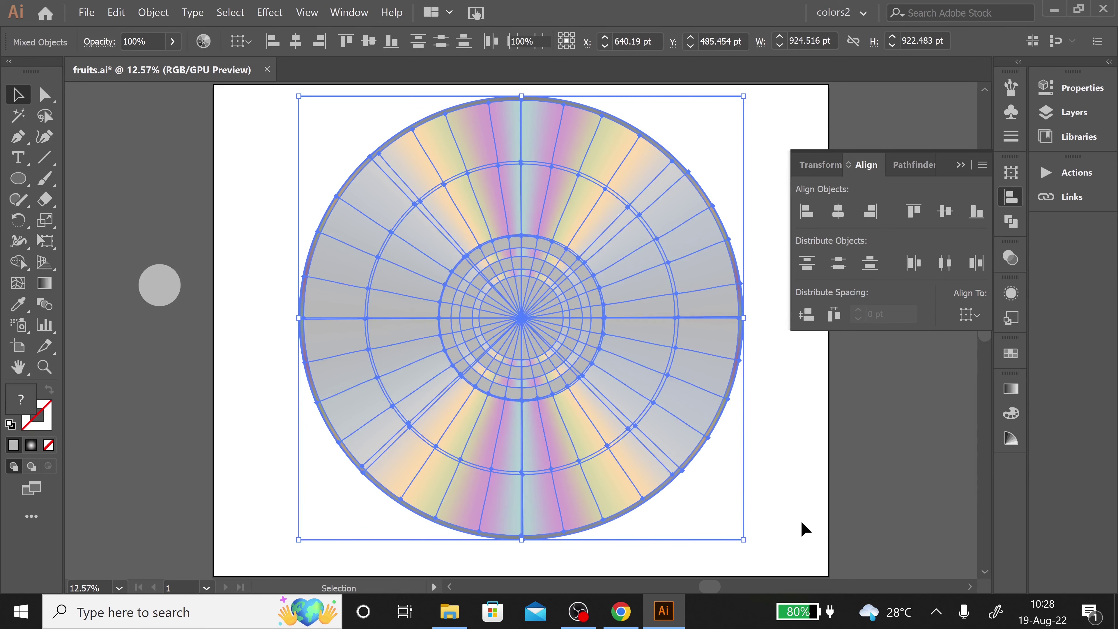
click(805, 529)
Step: Draw a large grey circle over the disc and line it up with the CD's outline
key(l)
drag(357, 123, 802, 569)
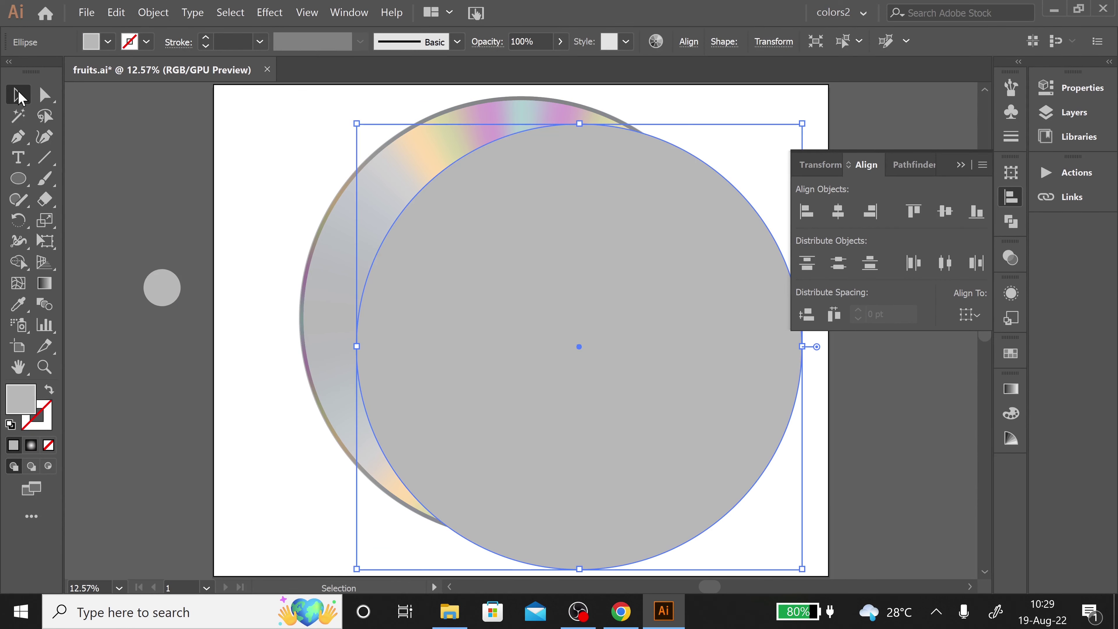
key(v)
drag(565, 286, 504, 254)
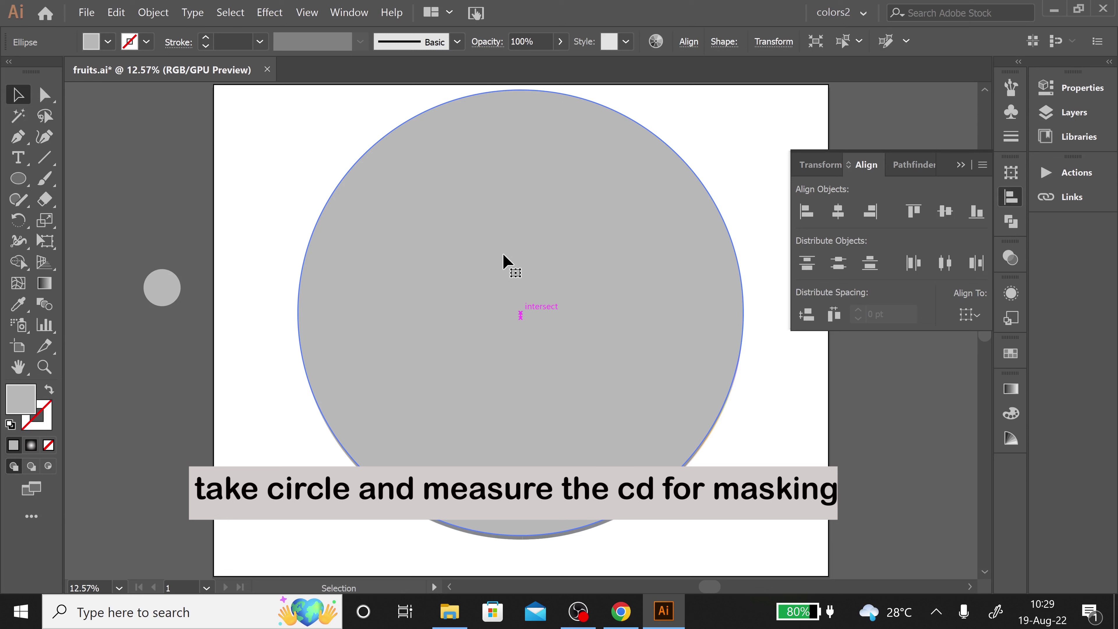
drag(527, 371, 533, 384)
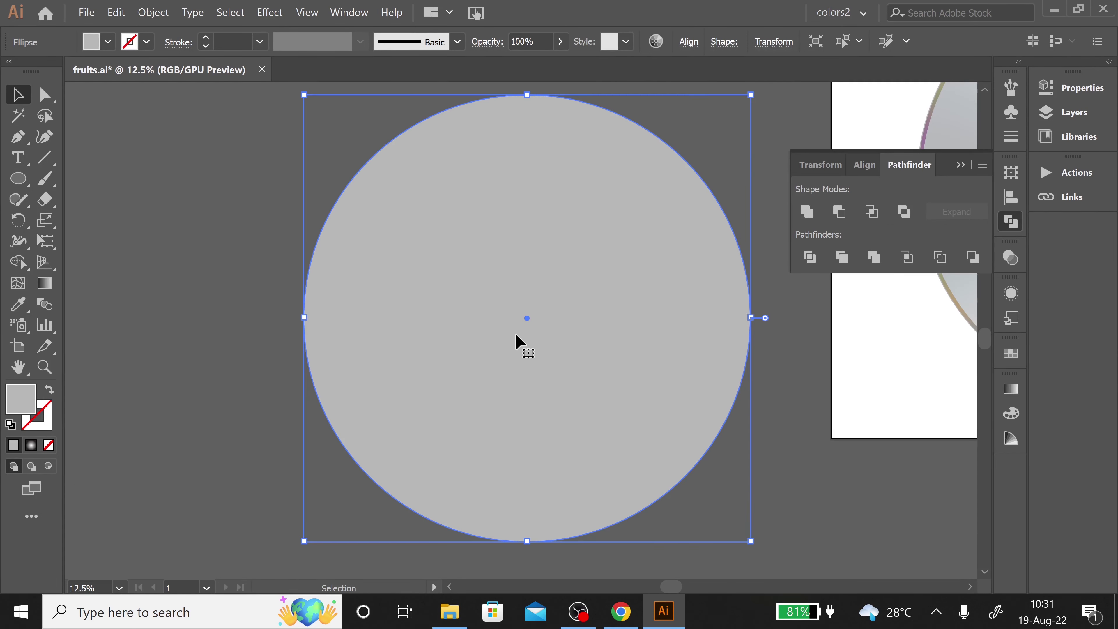
Step: Undo the small circle's last move, then combine both circles into a compound path with Ctrl+8
right_click(506, 338)
mouse_move(545, 265)
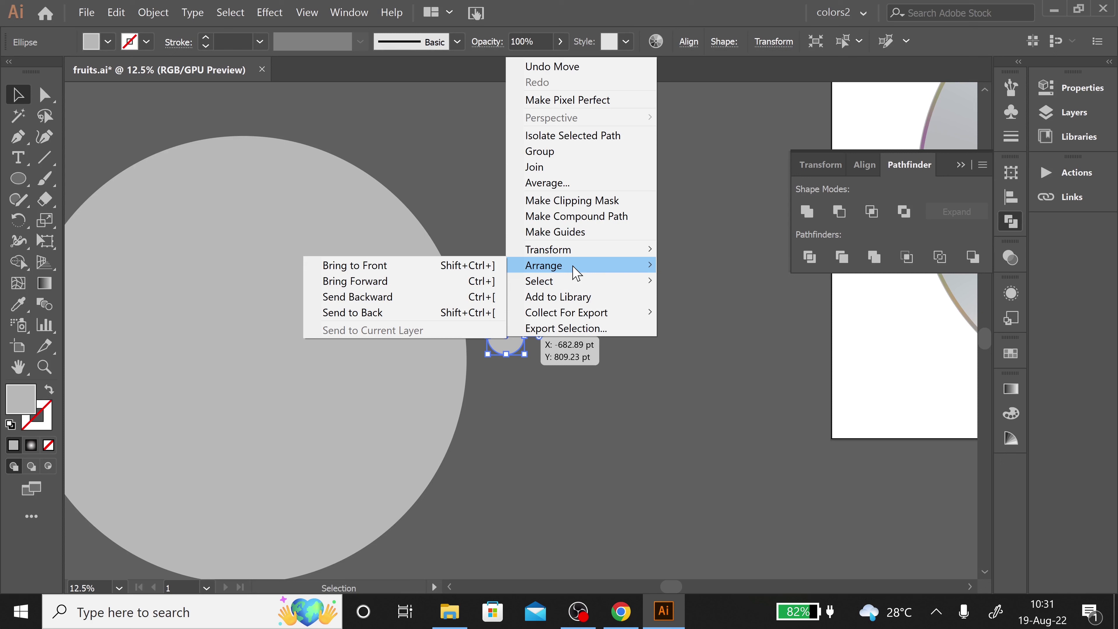
click(552, 66)
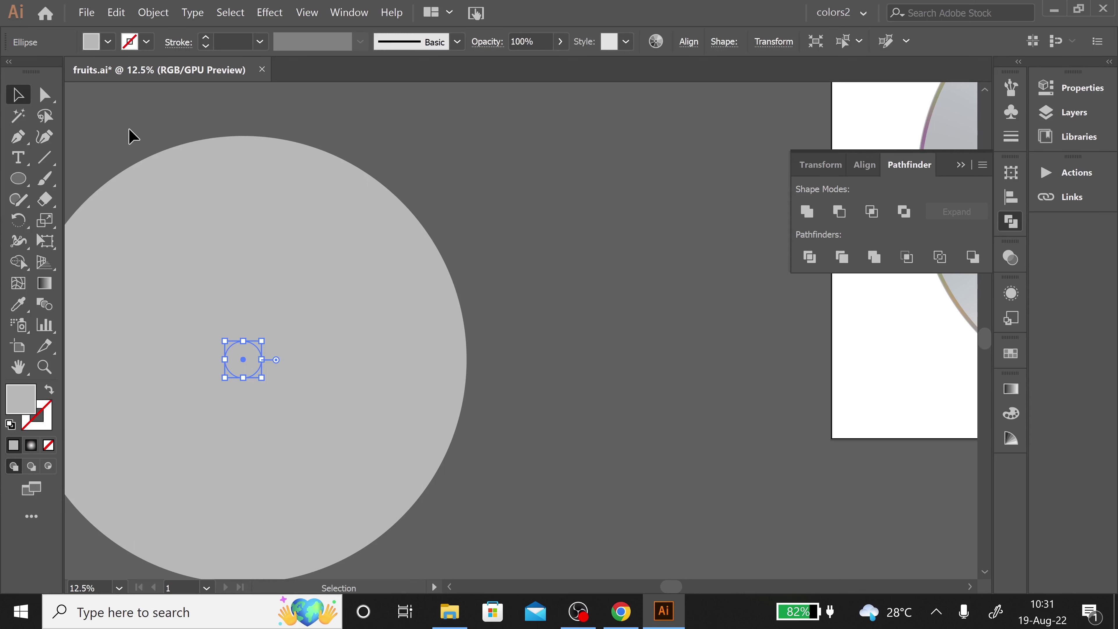
shift+click(350, 311)
key(ctrl+8)
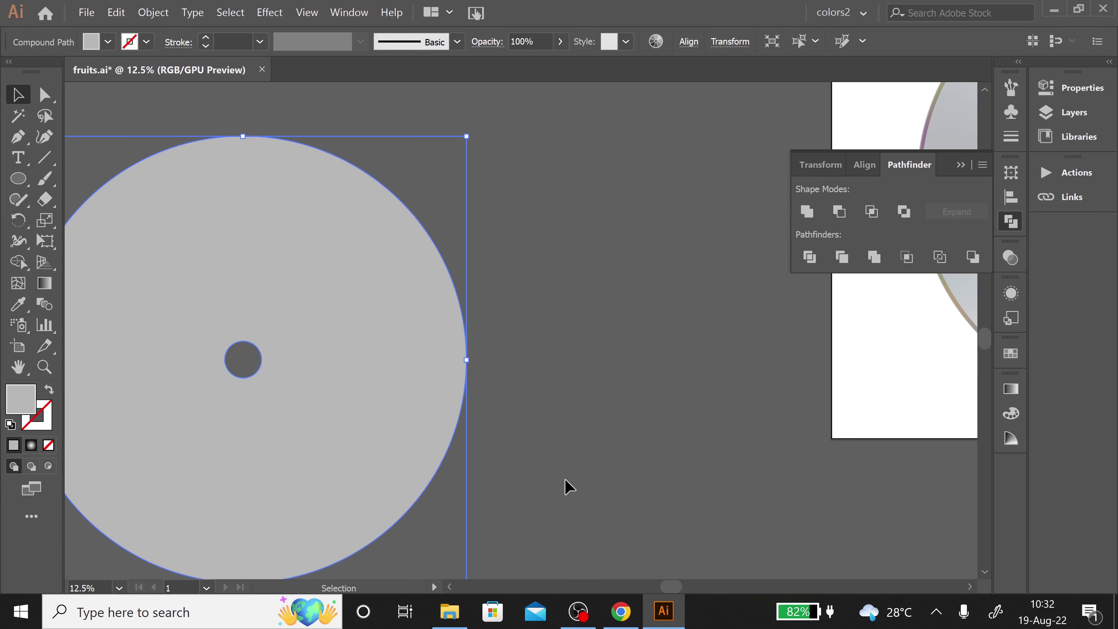
click(568, 487)
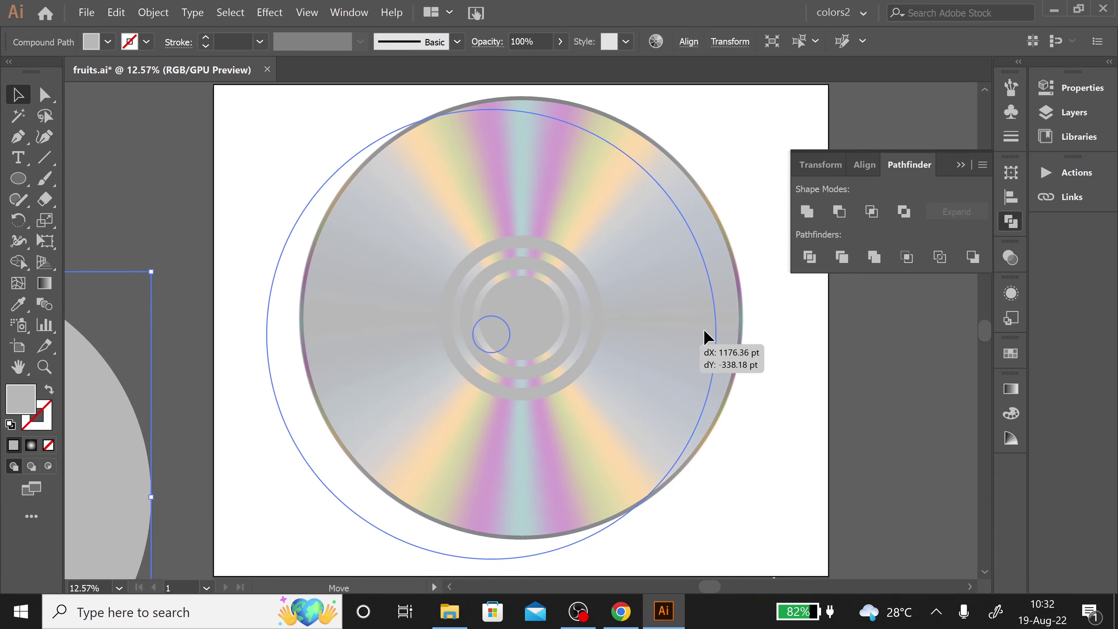
Step: Place the punched grey disc over the CD artwork and align their centres vertically
drag(704, 337, 686, 339)
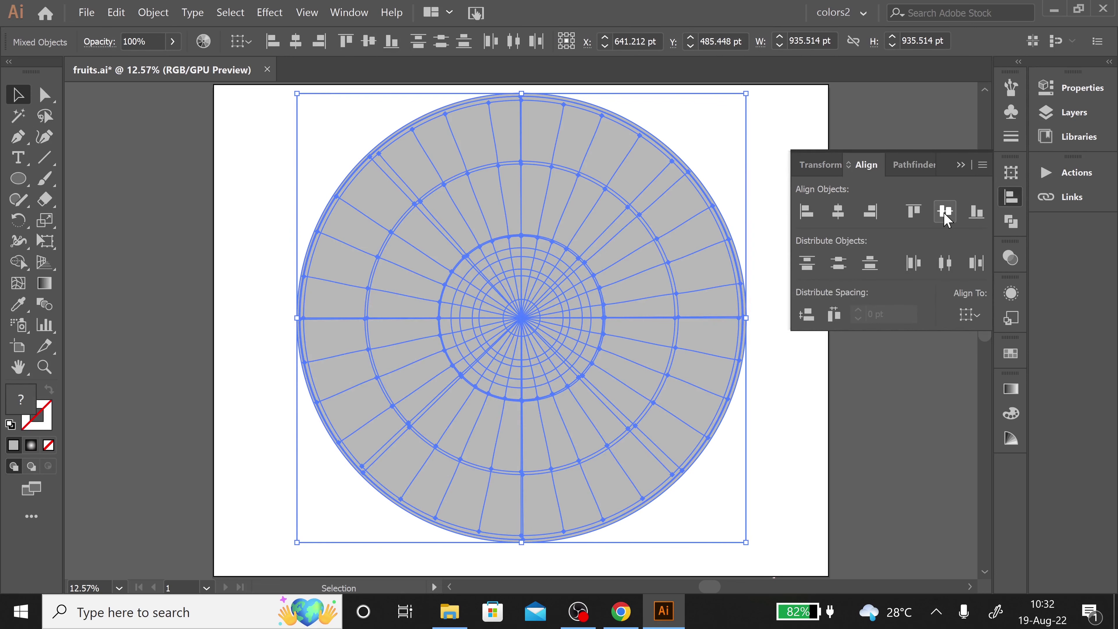
click(944, 213)
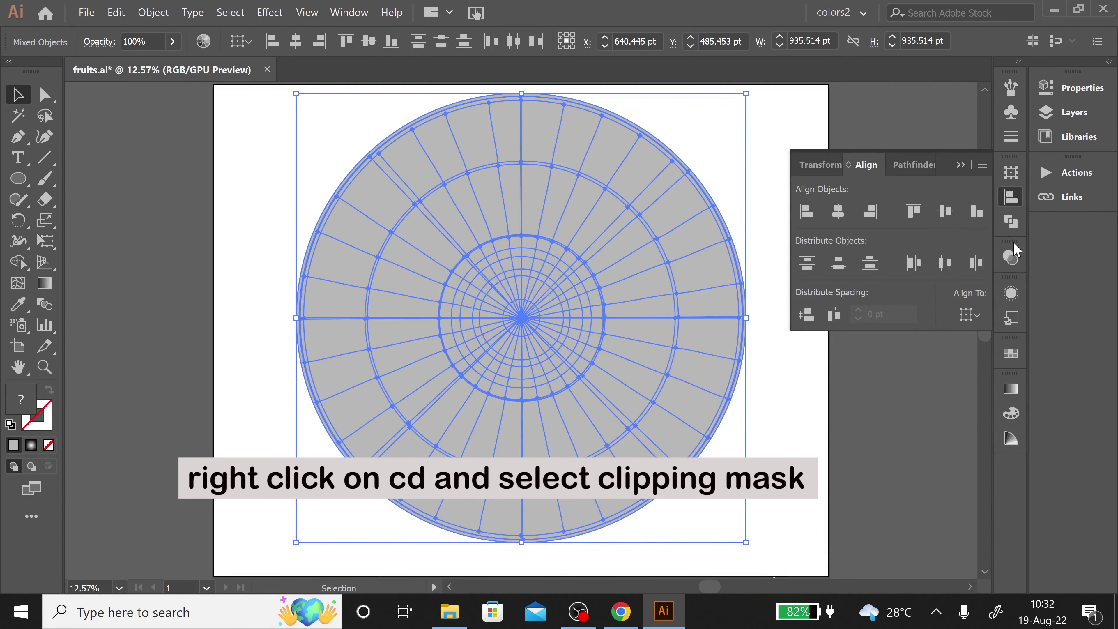
click(1012, 259)
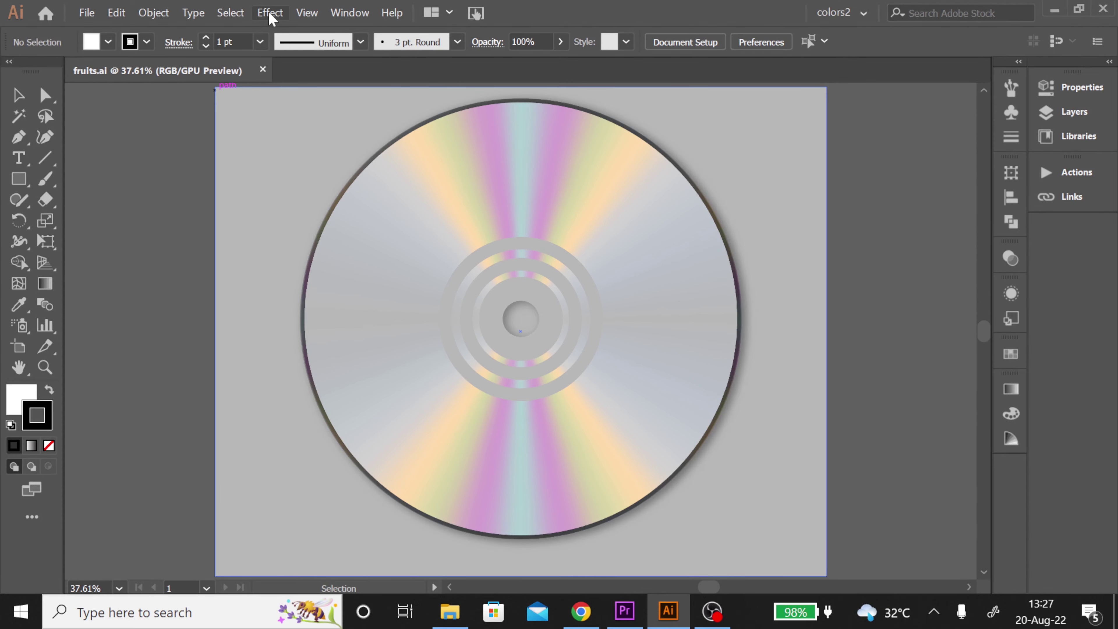
Step: Add a Drop Shadow with 10 pt blur, 2 pt X offset and 1 pt Y offset
click(270, 13)
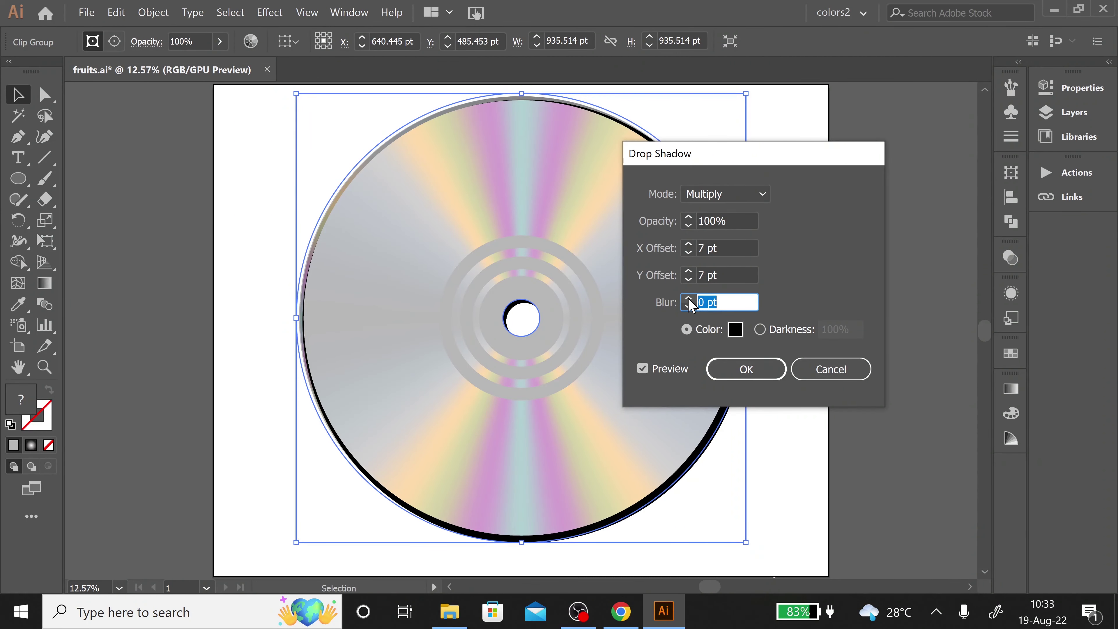
click(689, 299)
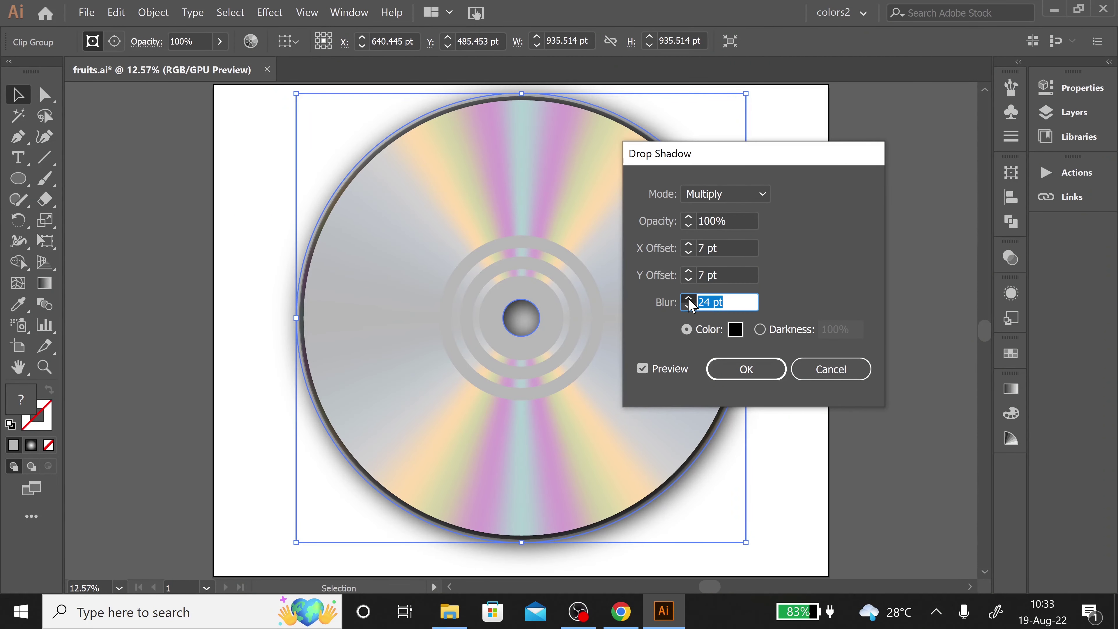
click(689, 299)
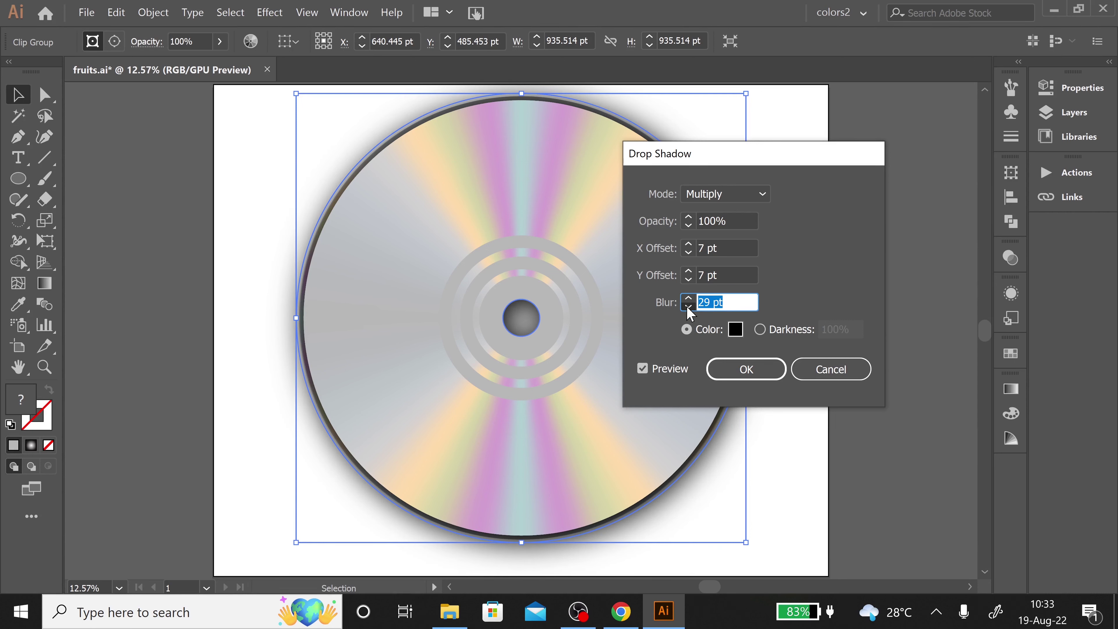
click(689, 307)
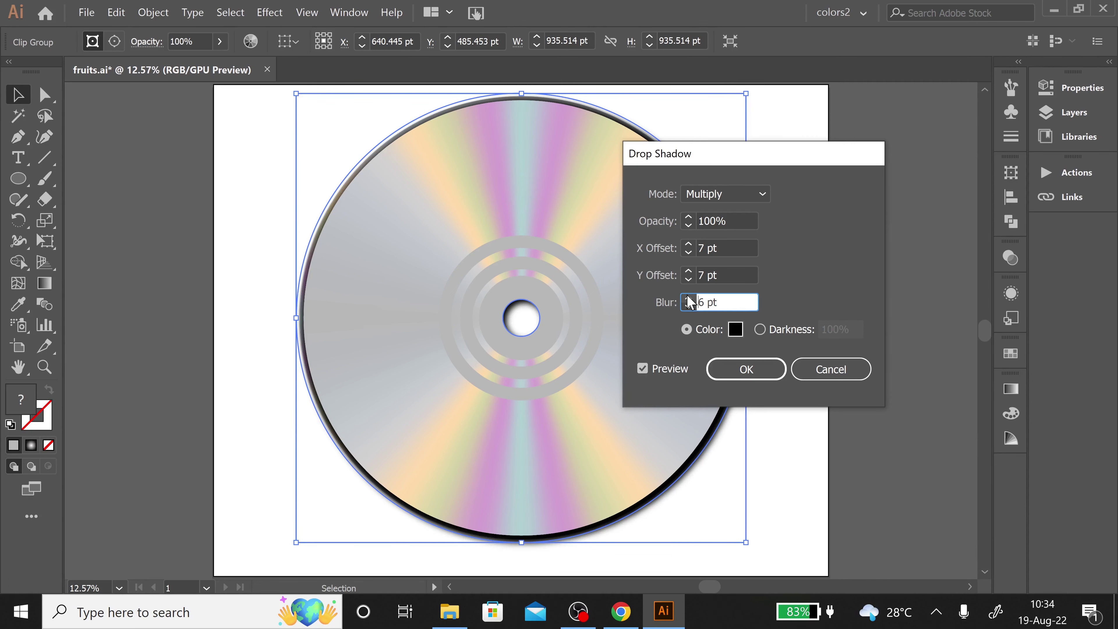
click(689, 298)
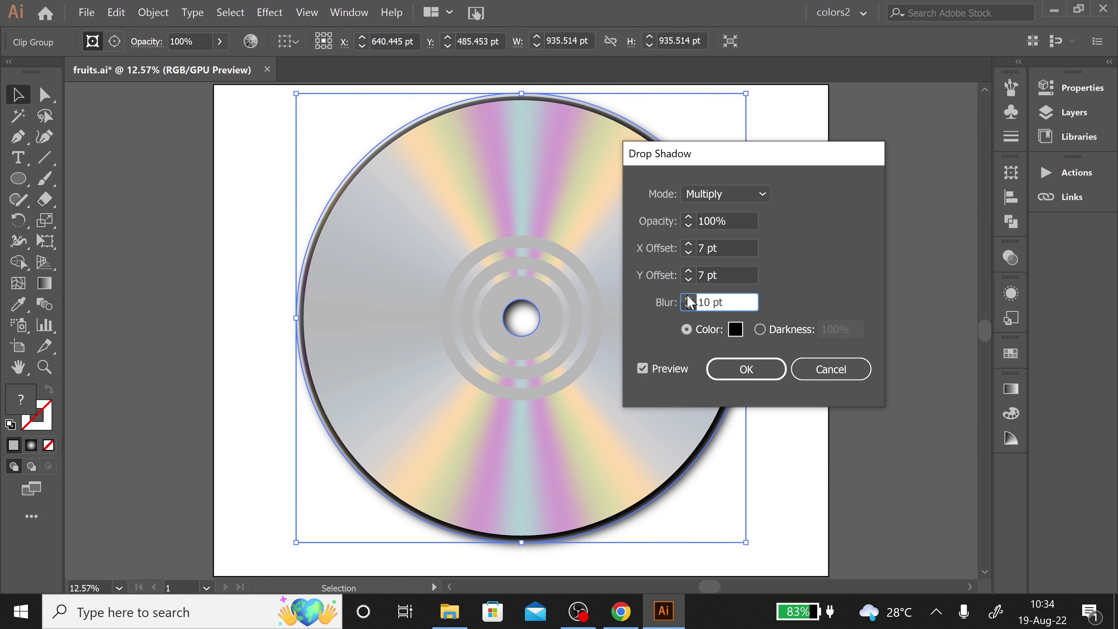
click(688, 280)
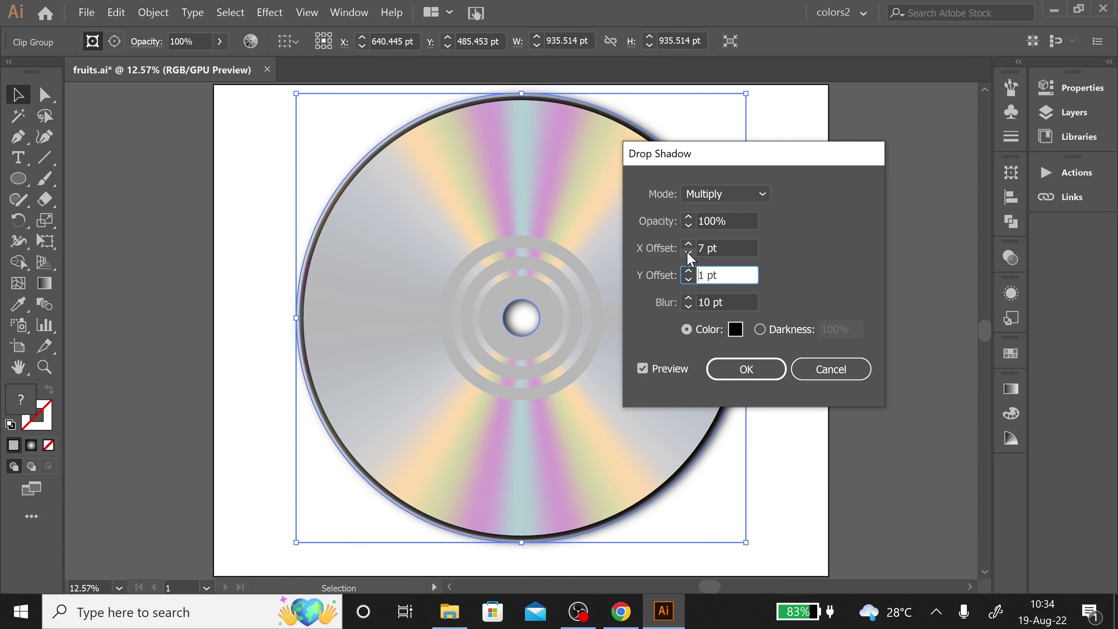
click(688, 253)
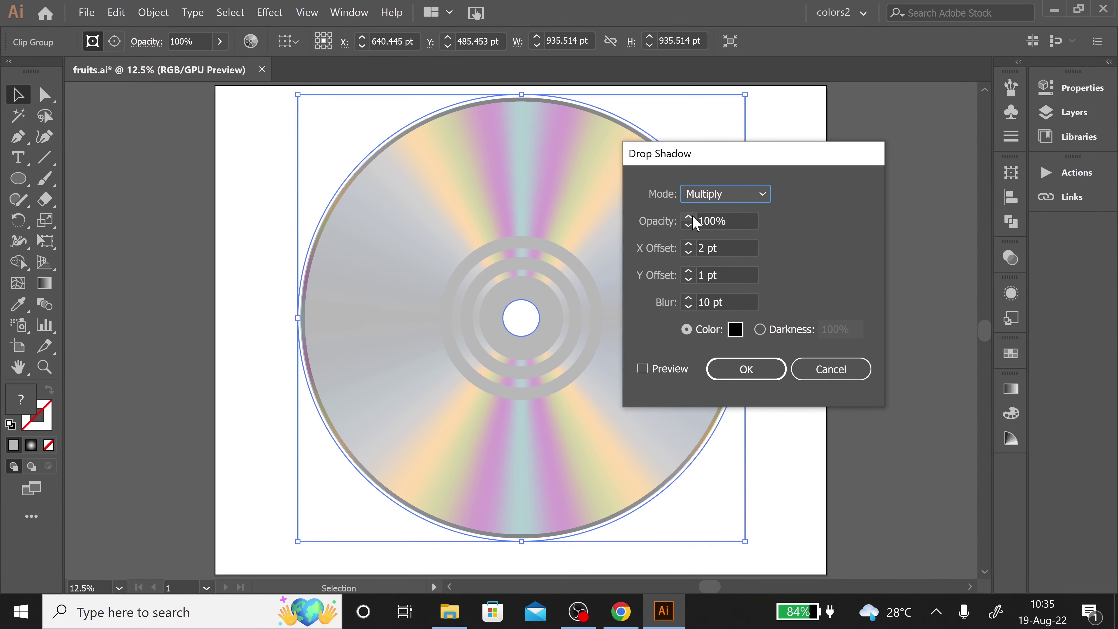
Step: Set the drop shadow colour to grey A3A3A3
click(736, 329)
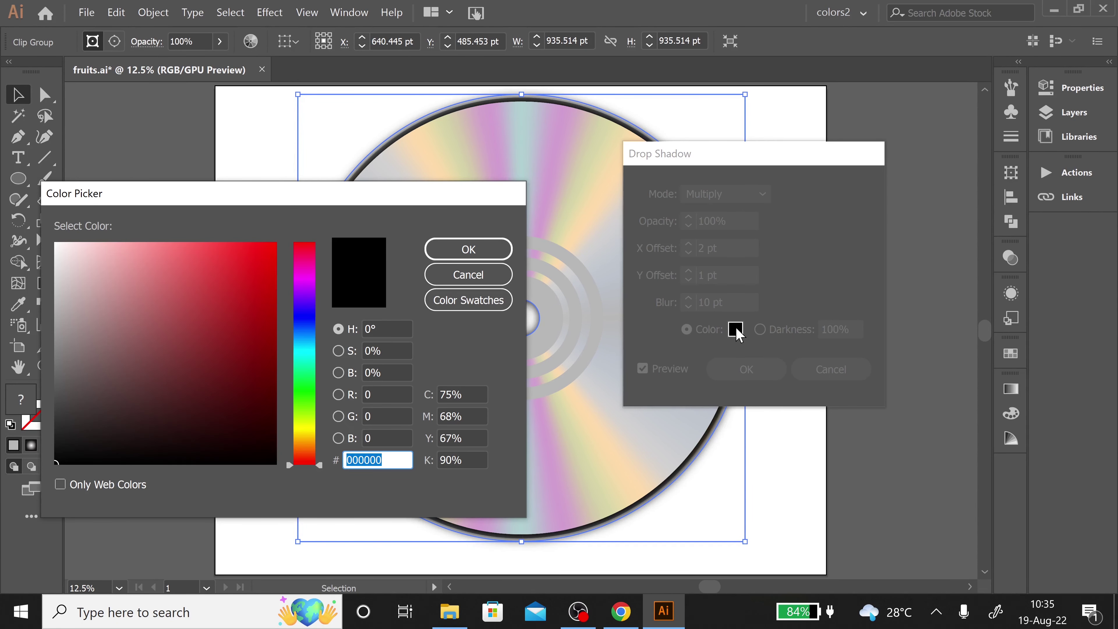
click(57, 292)
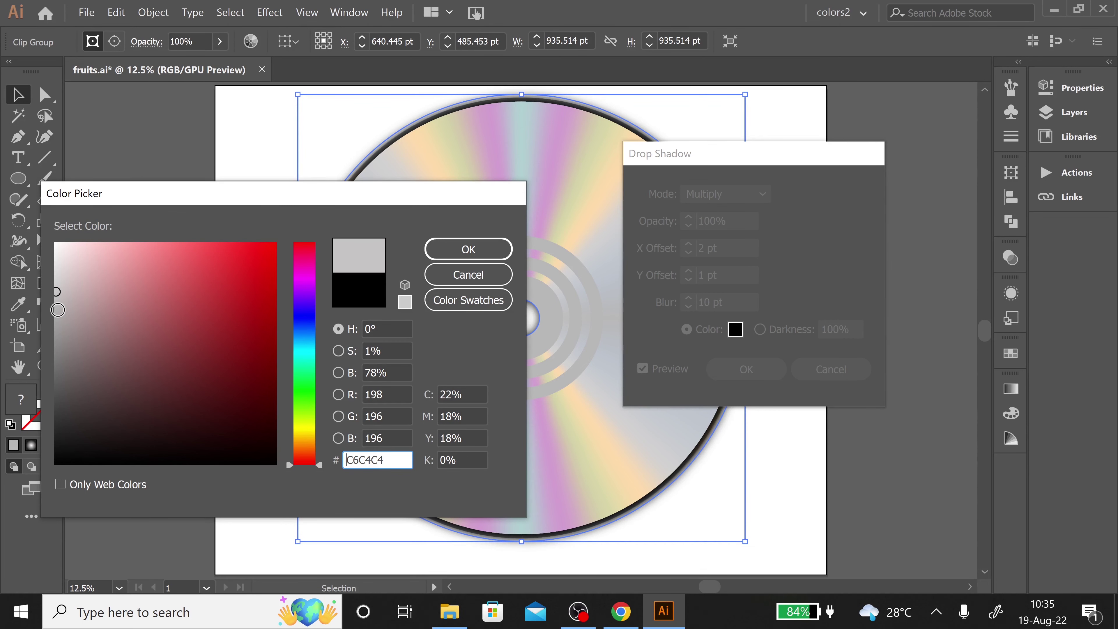
click(57, 313)
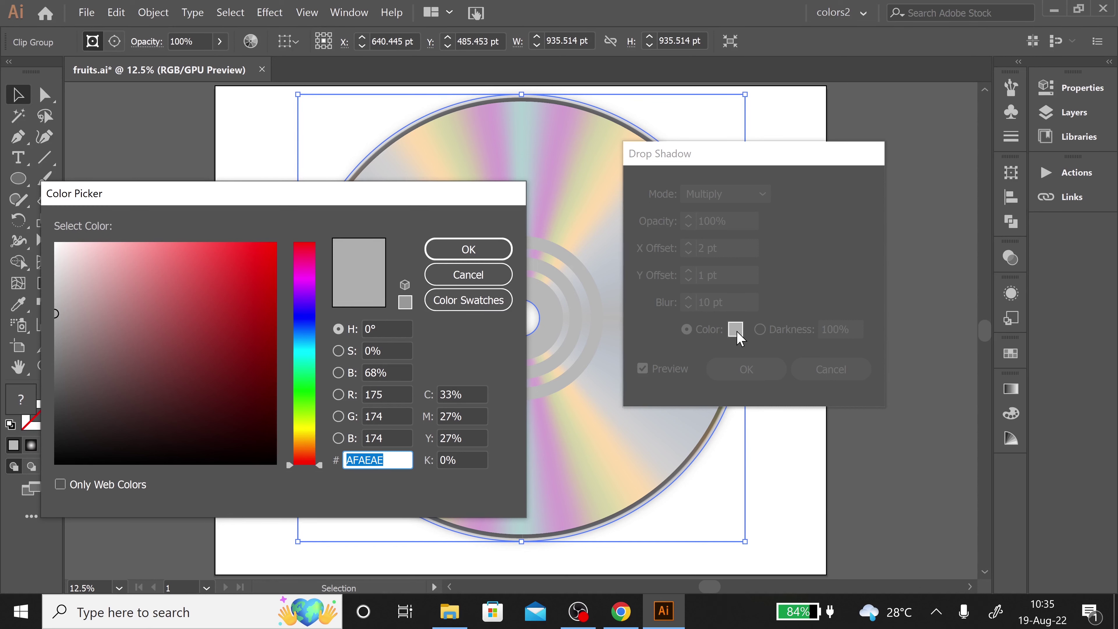
click(56, 321)
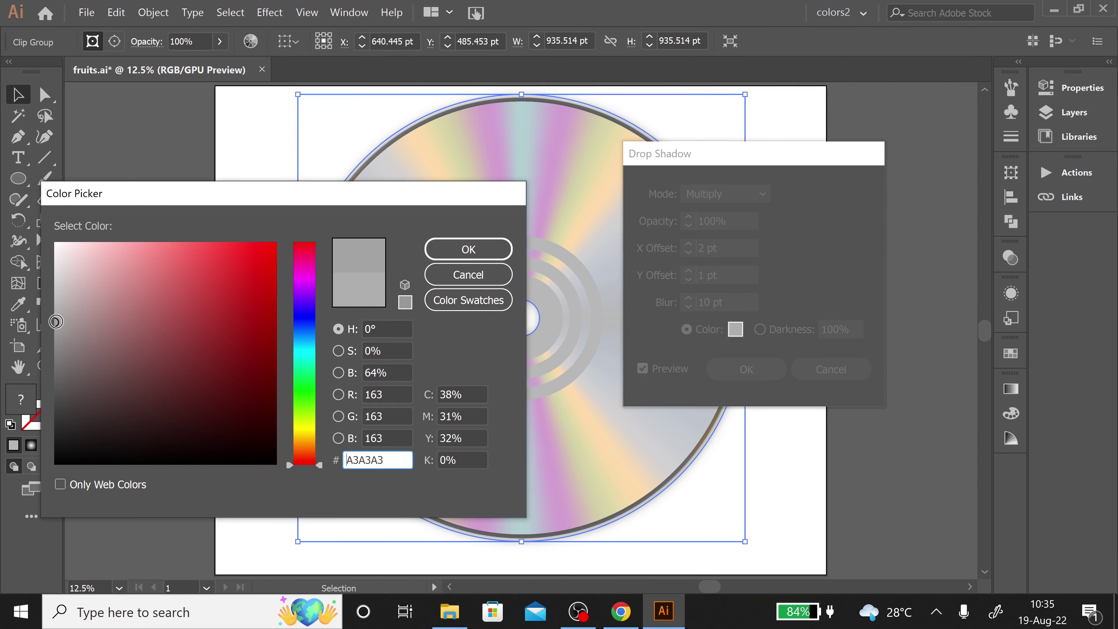
click(469, 250)
Step: Set the shadow to 9 pt blur, 91% opacity, 8 pt X offset and 4 pt Y offset
click(693, 304)
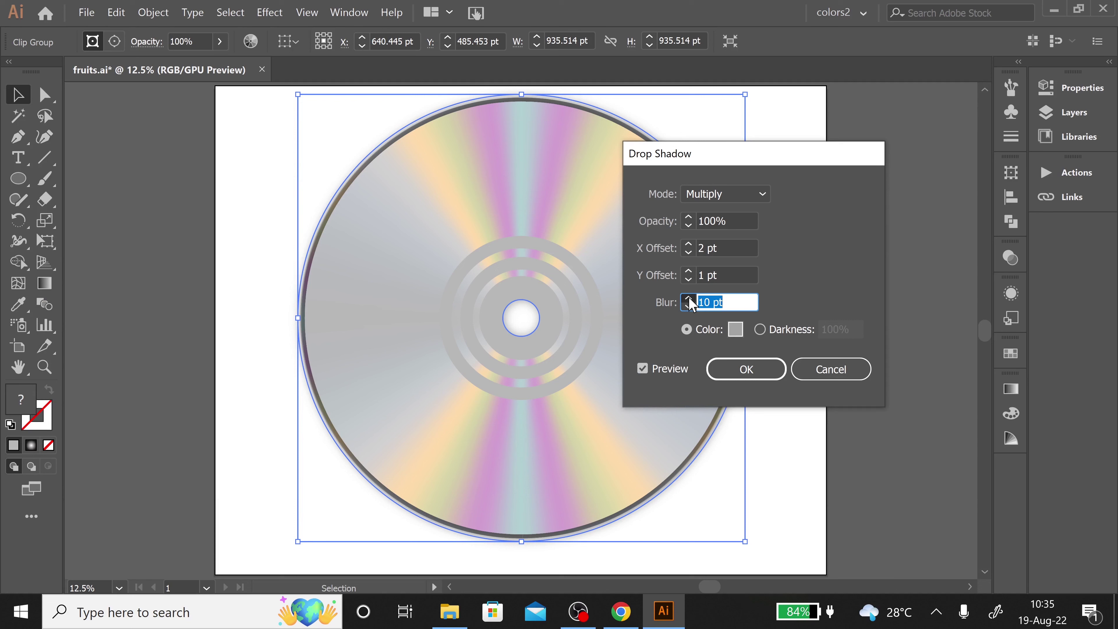
double_click(689, 299)
click(689, 306)
double_click(689, 299)
click(690, 220)
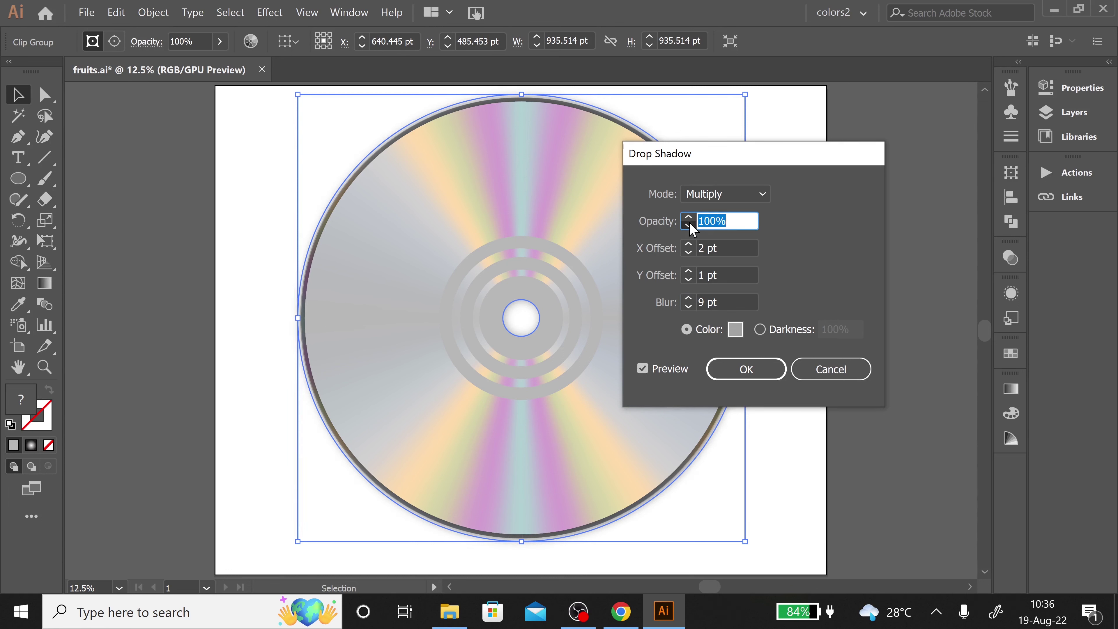
click(689, 225)
click(690, 244)
click(690, 244)
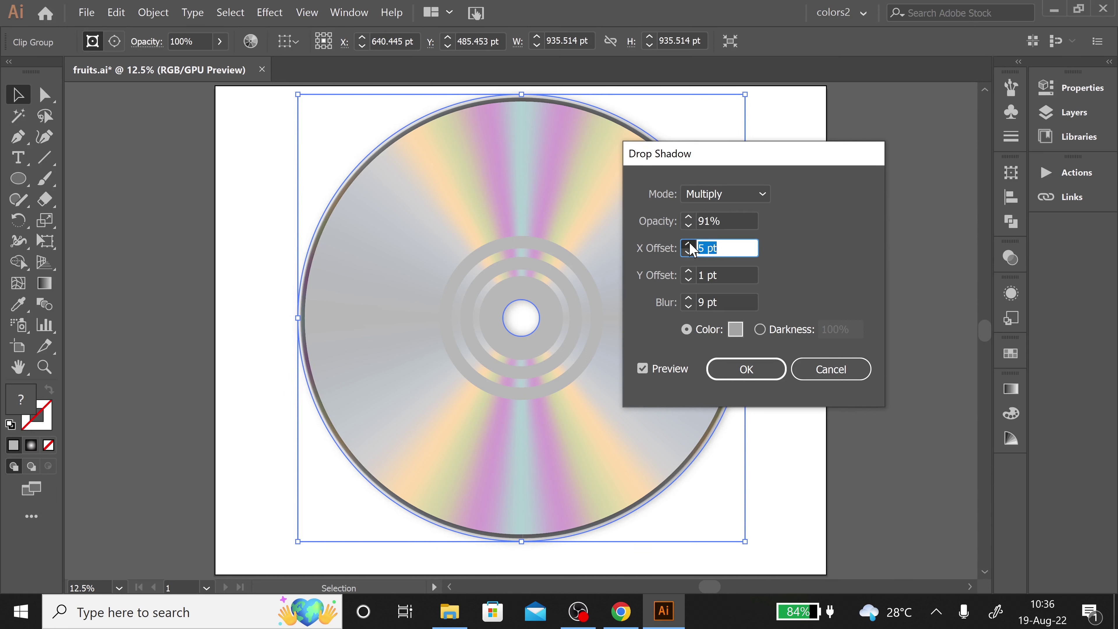
key(Up)
key(Up)
key(Up)
key(Tab)
key(Up)
key(Up)
key(Up)
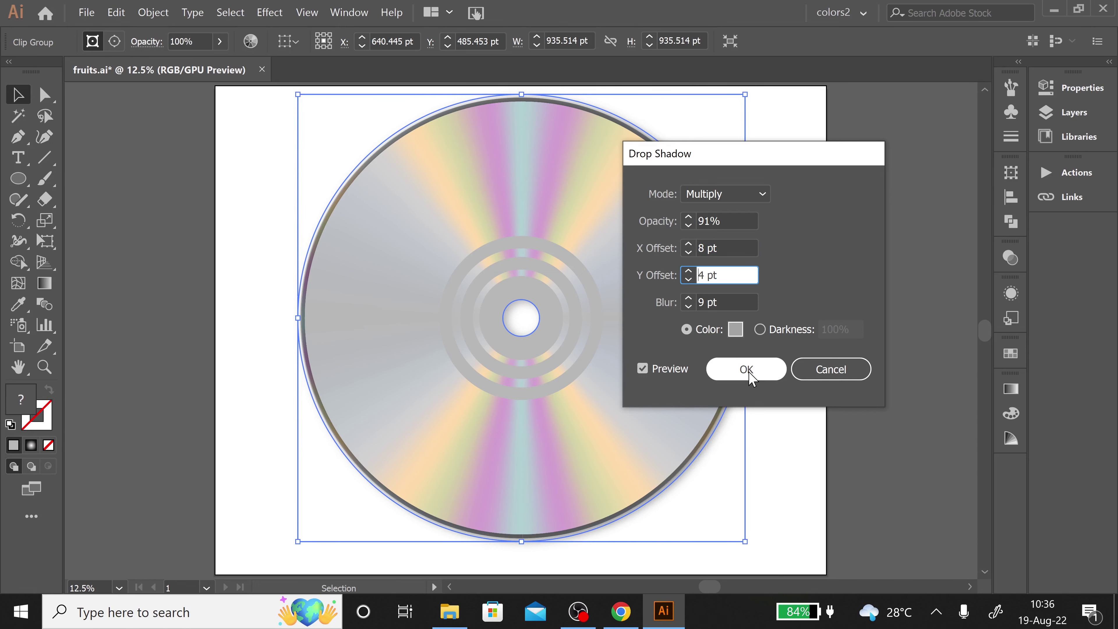
Step: Apply the shadow, then draw an artboard-sized rectangle and send it behind the CD
click(746, 369)
click(19, 178)
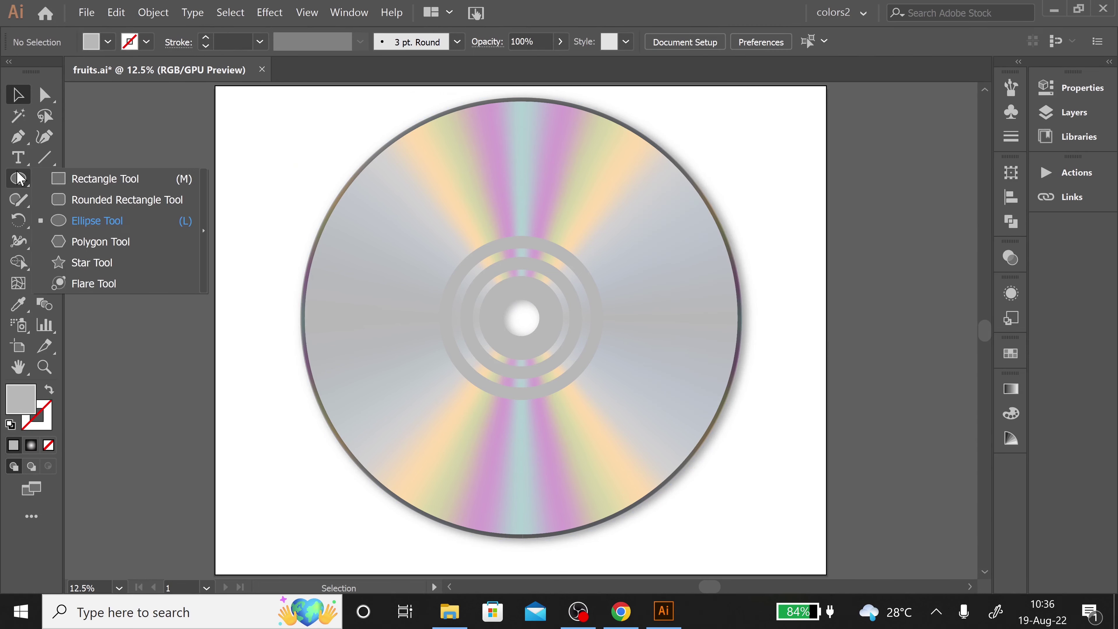
click(106, 178)
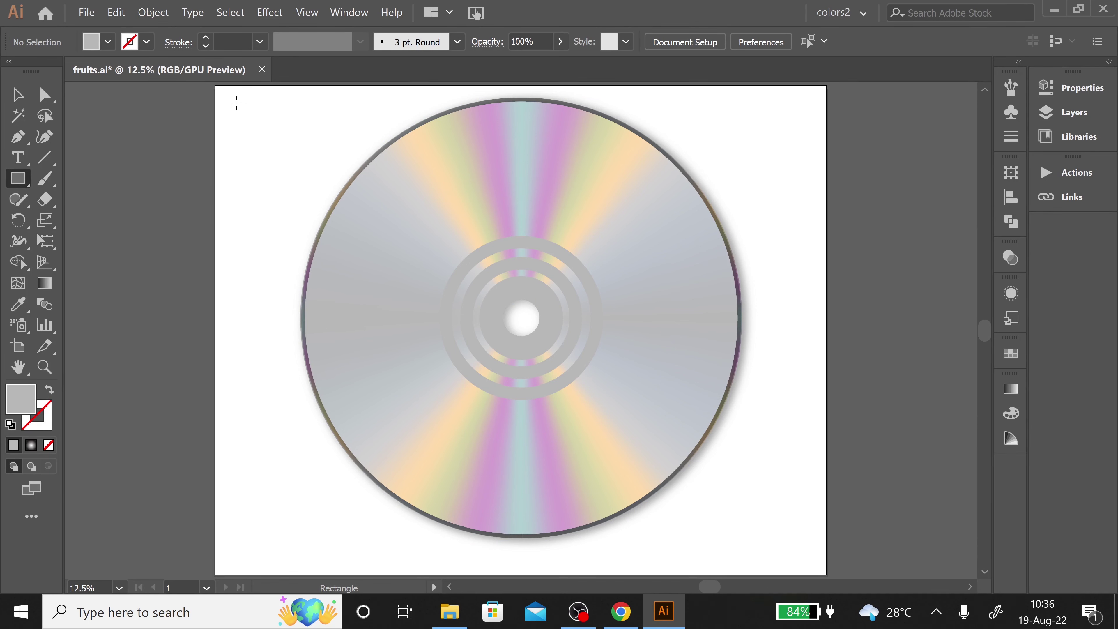
drag(216, 84, 827, 472)
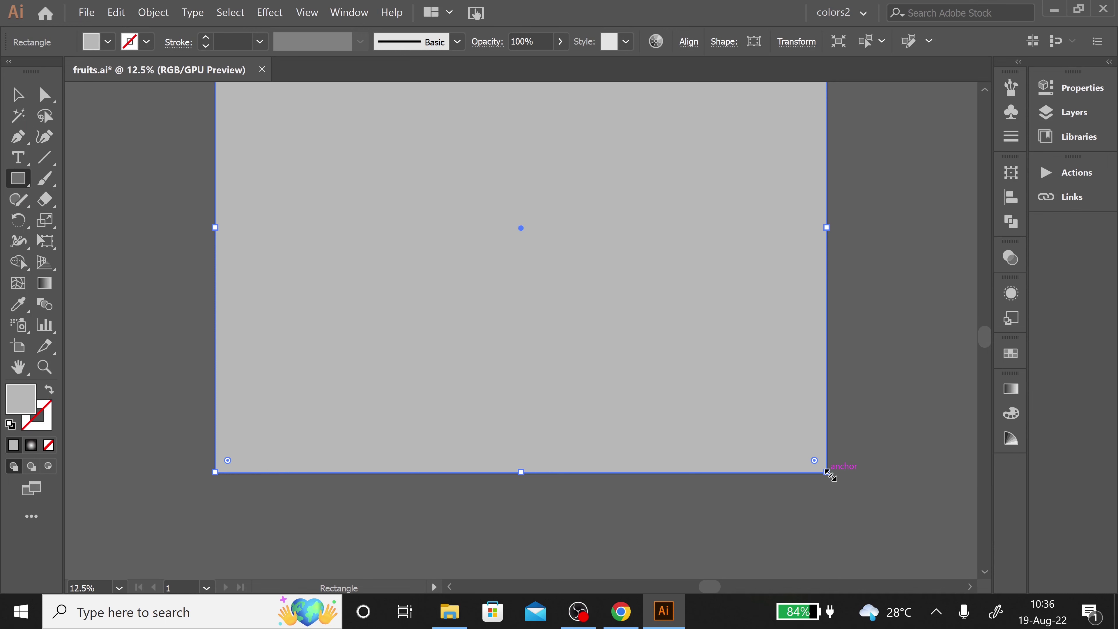
key(ctrl+0)
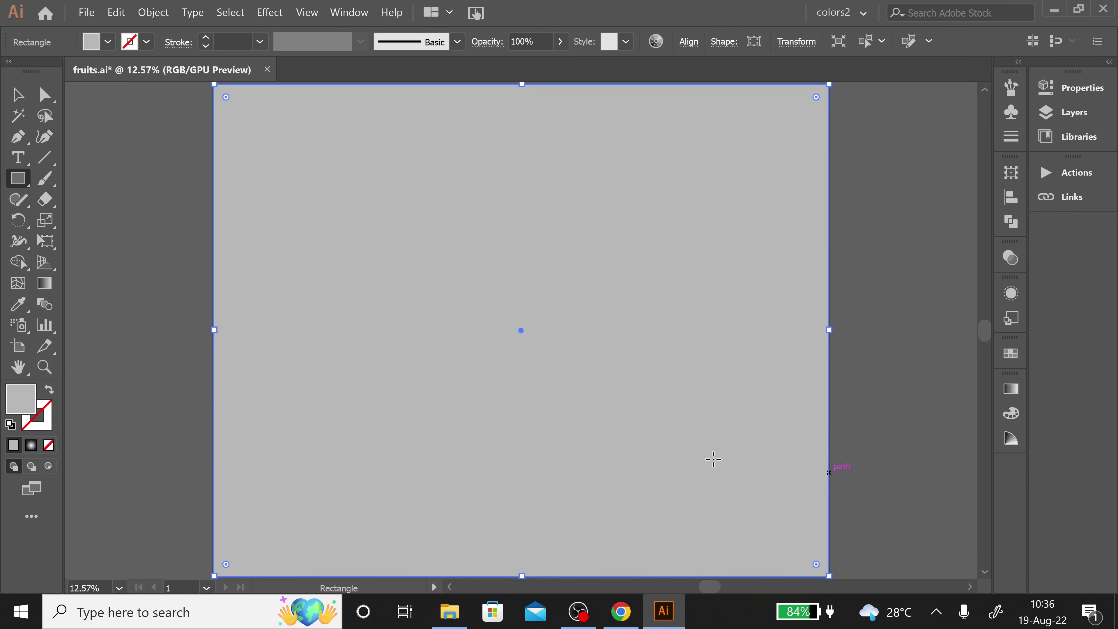
right_click(699, 516)
click(761, 494)
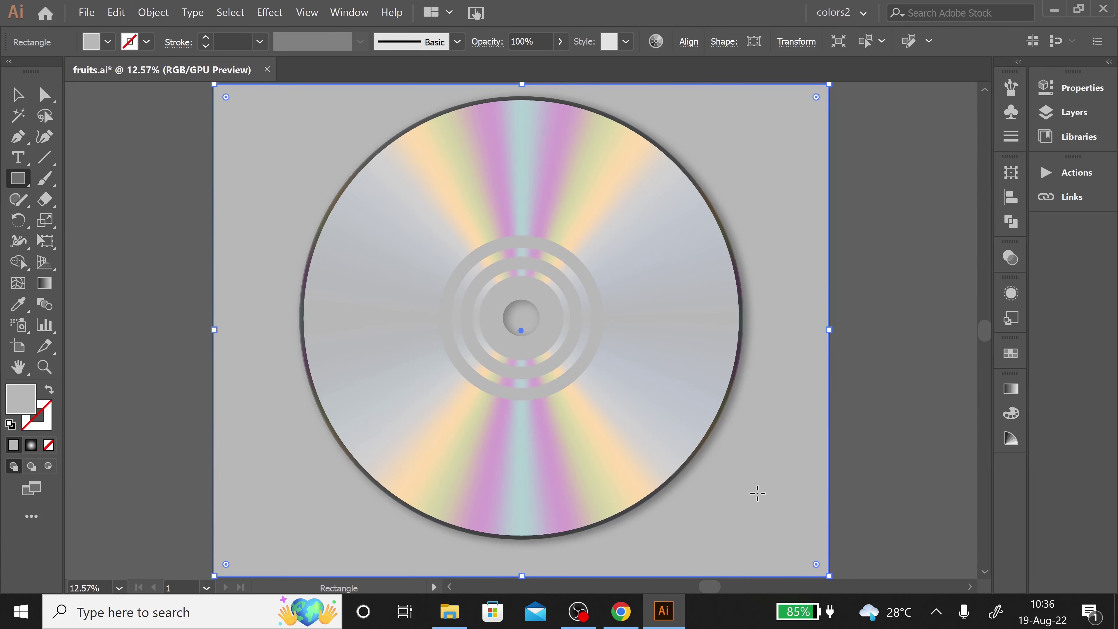